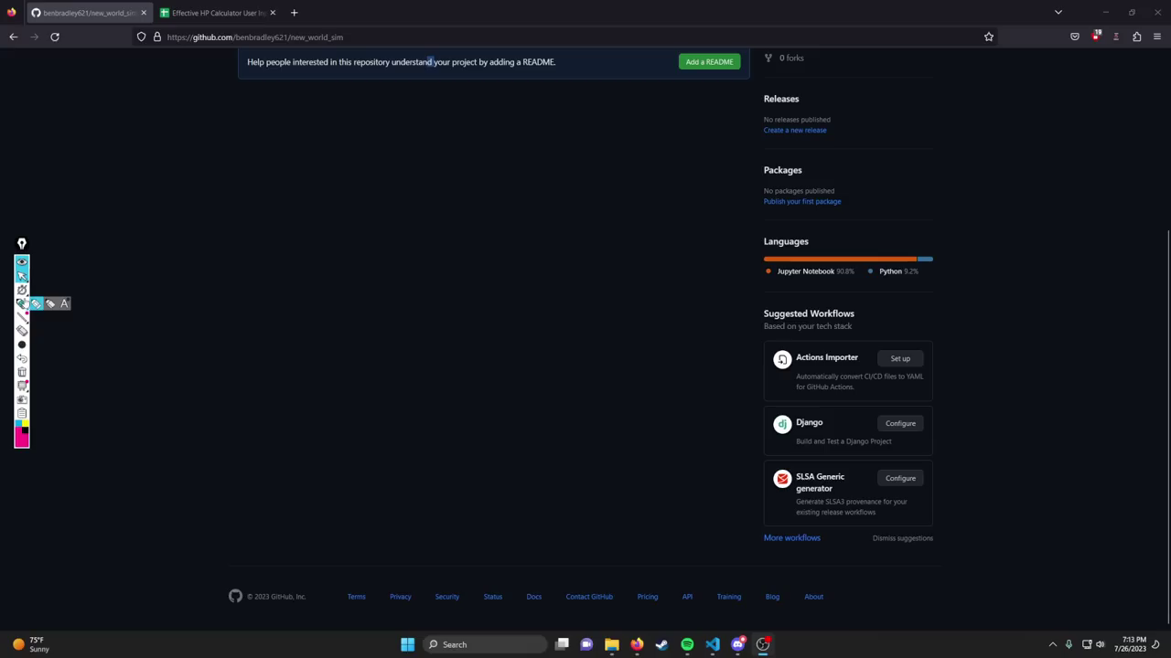
# Activate the drawing pen and clear the black test stroke from the page.
pyautogui.click(22, 303)
pyautogui.click(24, 434)
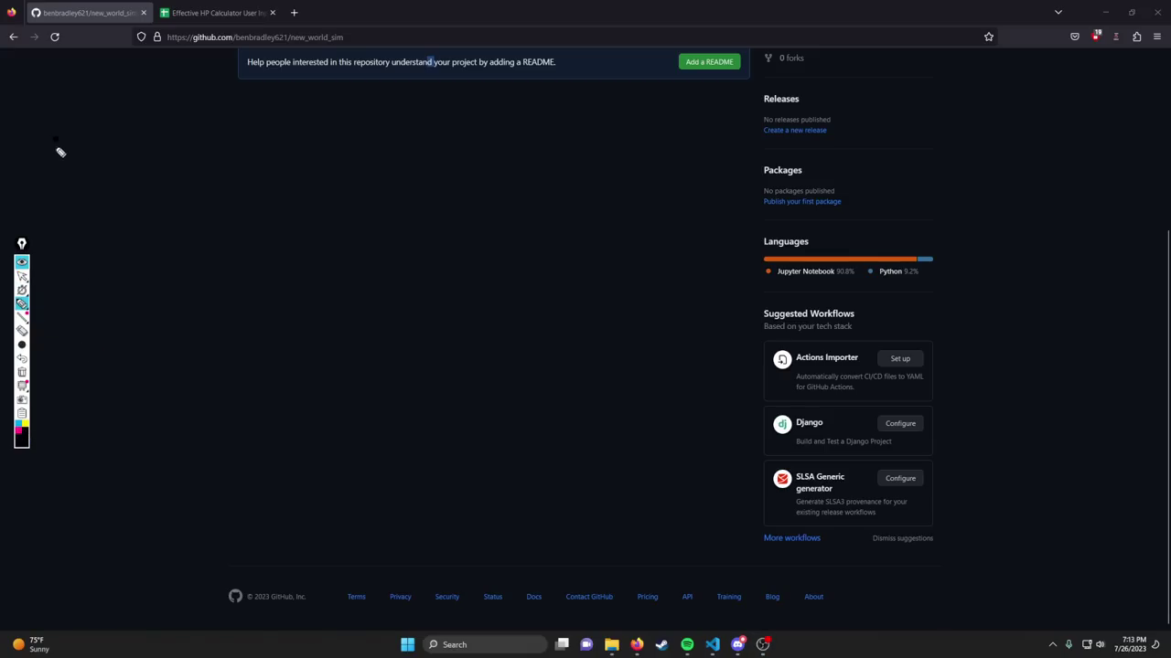
pyautogui.moveTo(54, 139)
pyautogui.mouseDown()
pyautogui.moveTo(93, 136)
pyautogui.moveTo(70, 187)
pyautogui.mouseUp()
pyautogui.click(23, 372)
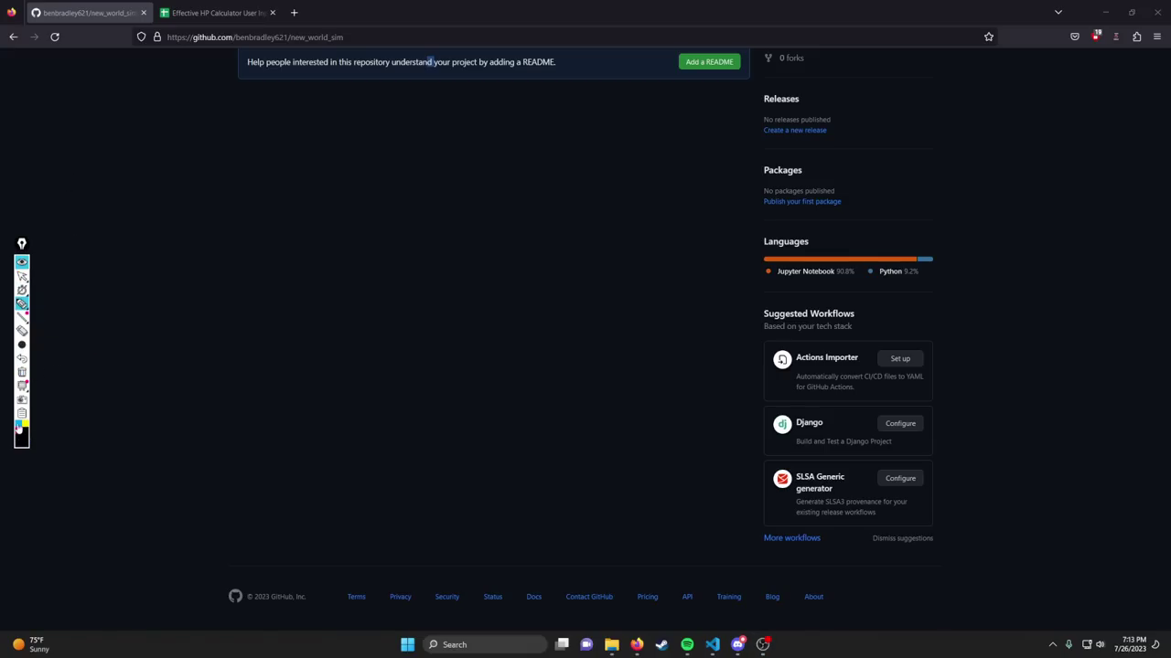
# Handwrite "Y =" in yellow on the empty page area, followed by "1000" in magenta.
pyautogui.click(25, 424)
pyautogui.moveTo(66, 135)
pyautogui.mouseDown()
pyautogui.moveTo(78, 157)
pyautogui.moveTo(92, 137)
pyautogui.mouseUp()
pyautogui.moveTo(77, 160); pyautogui.dragTo(72, 195)
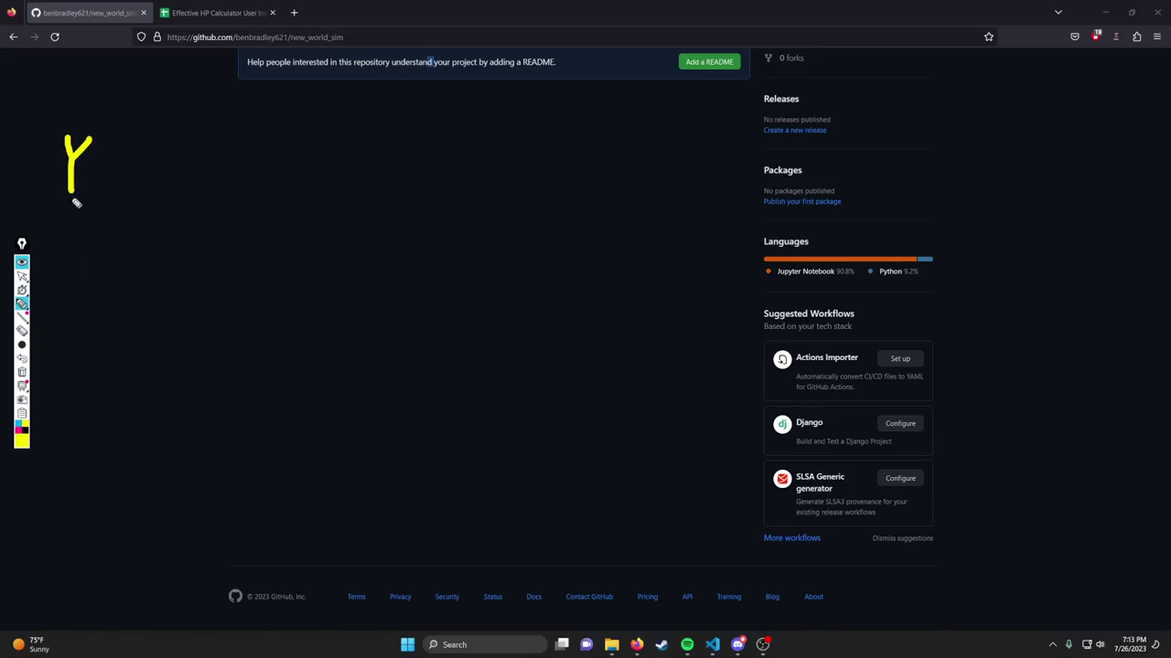
pyautogui.moveTo(126, 169); pyautogui.dragTo(160, 175)
pyautogui.moveTo(130, 192); pyautogui.dragTo(163, 193)
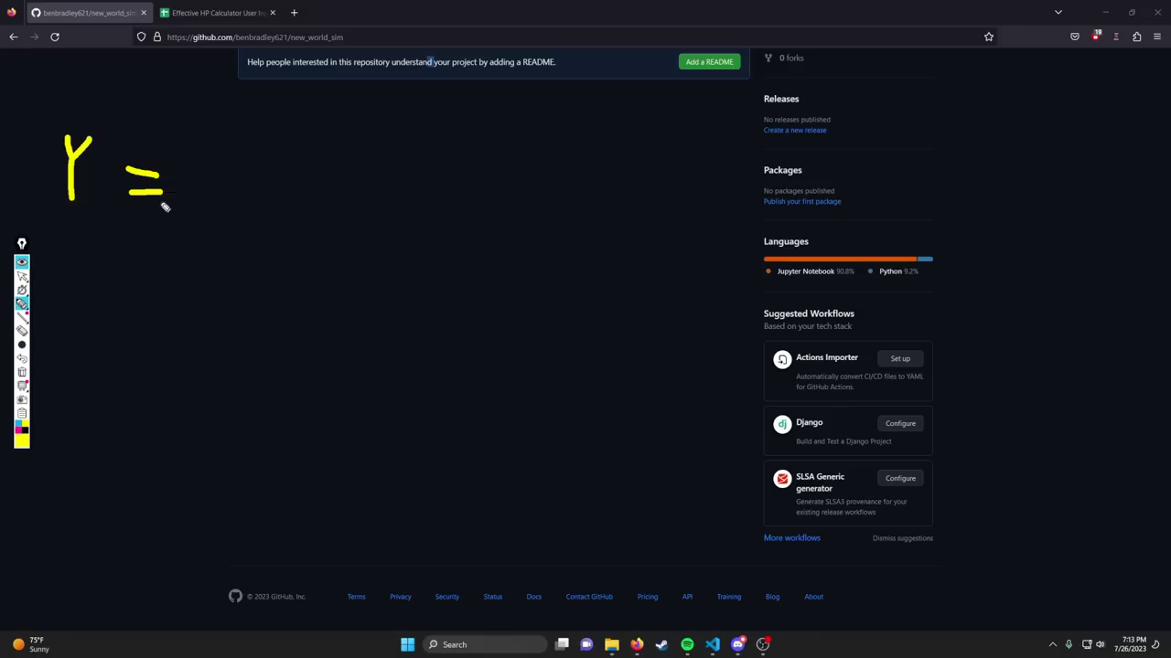
pyautogui.click(18, 430)
pyautogui.moveTo(181, 152)
pyautogui.mouseDown()
pyautogui.moveTo(186, 195)
pyautogui.moveTo(225, 170)
pyautogui.moveTo(297, 186)
pyautogui.moveTo(291, 171)
pyautogui.mouseUp()
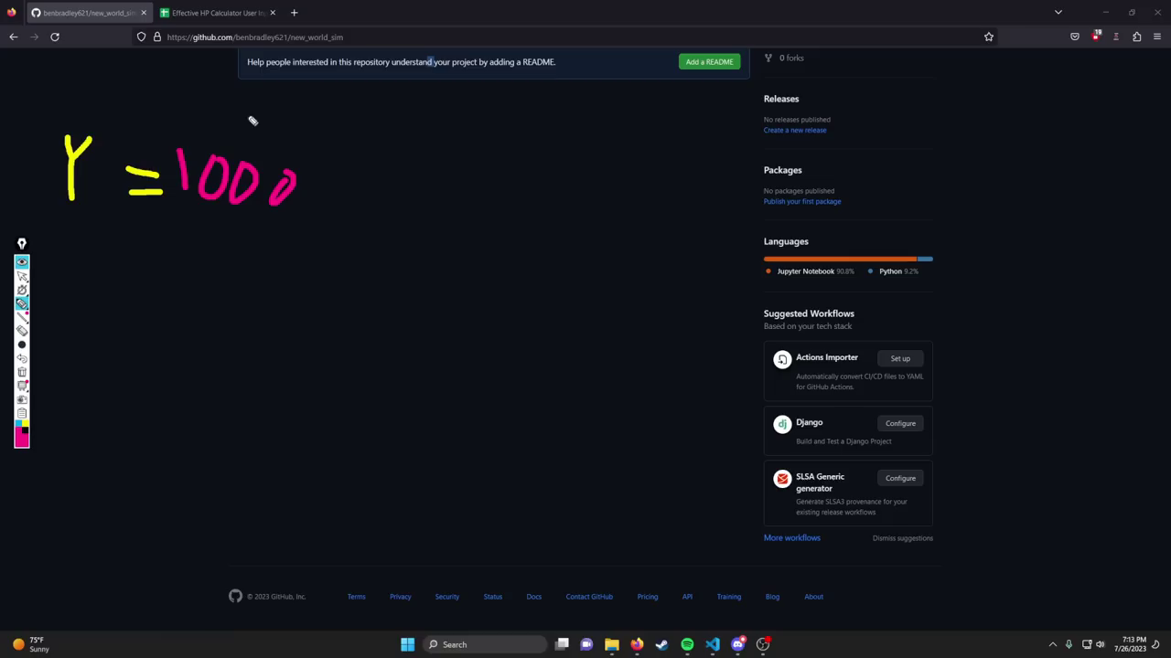
# Continue the formula after 1000 with three multiplication dots, each followed by an open-topped box, in blue, yellow and magenta.
pyautogui.click(19, 424)
pyautogui.click(317, 189)
pyautogui.moveTo(366, 157)
pyautogui.mouseDown()
pyautogui.moveTo(373, 264)
pyautogui.moveTo(481, 148)
pyautogui.mouseUp()
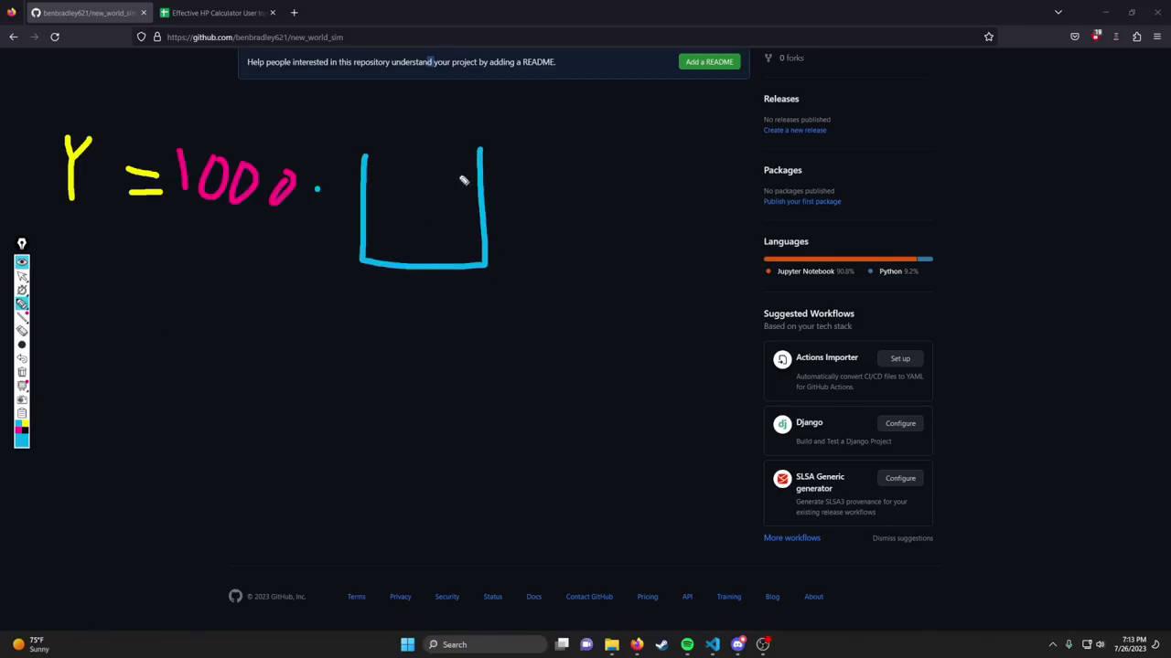
pyautogui.click(20, 427)
pyautogui.click(544, 194)
pyautogui.moveTo(588, 170)
pyautogui.mouseDown()
pyautogui.moveTo(684, 273)
pyautogui.moveTo(686, 170)
pyautogui.mouseUp()
pyautogui.click(18, 431)
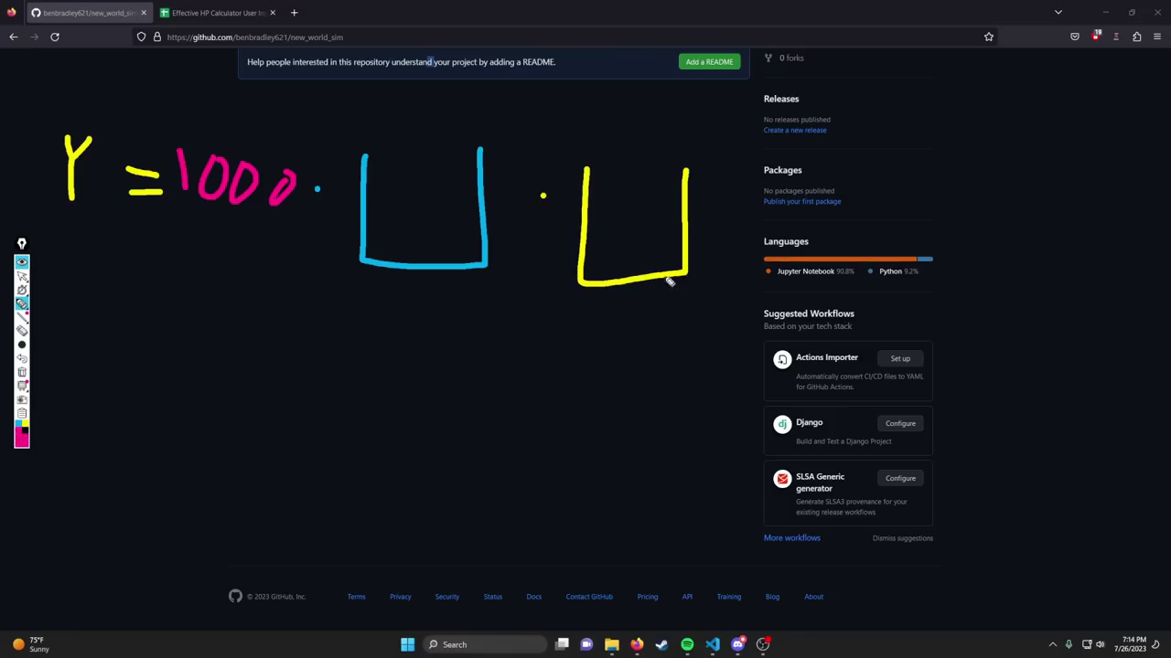
pyautogui.click(721, 213)
pyautogui.moveTo(750, 188)
pyautogui.mouseDown()
pyautogui.moveTo(815, 271)
pyautogui.moveTo(845, 176)
pyautogui.mouseUp()
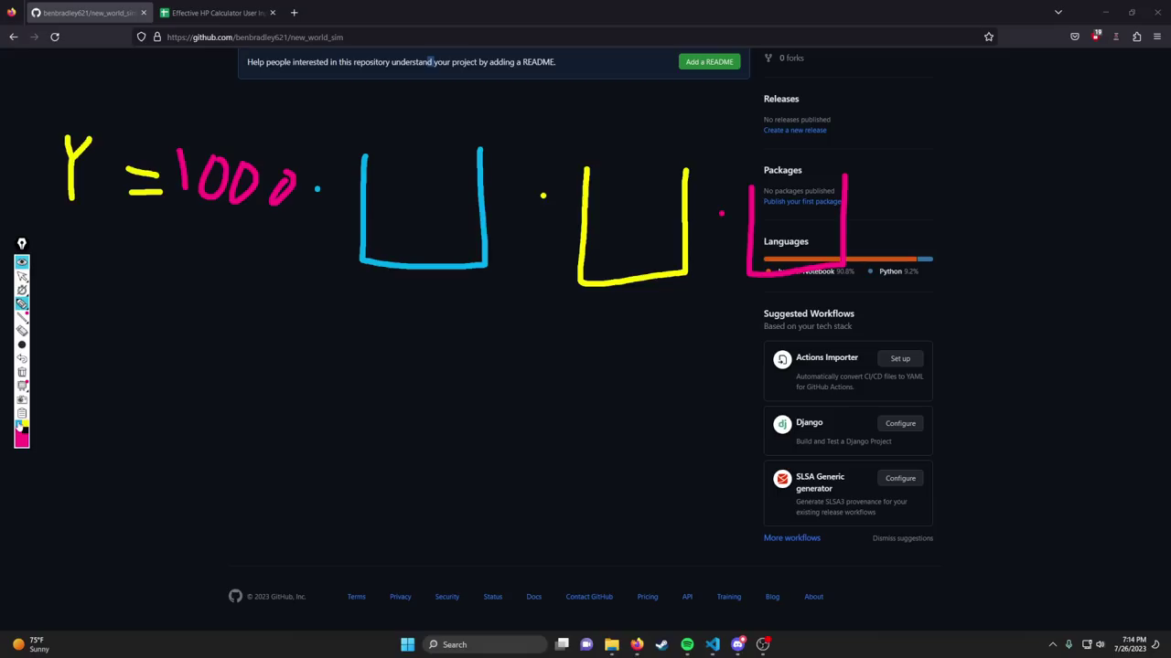
pyautogui.click(17, 423)
pyautogui.moveTo(107, 293); pyautogui.dragTo(116, 337)
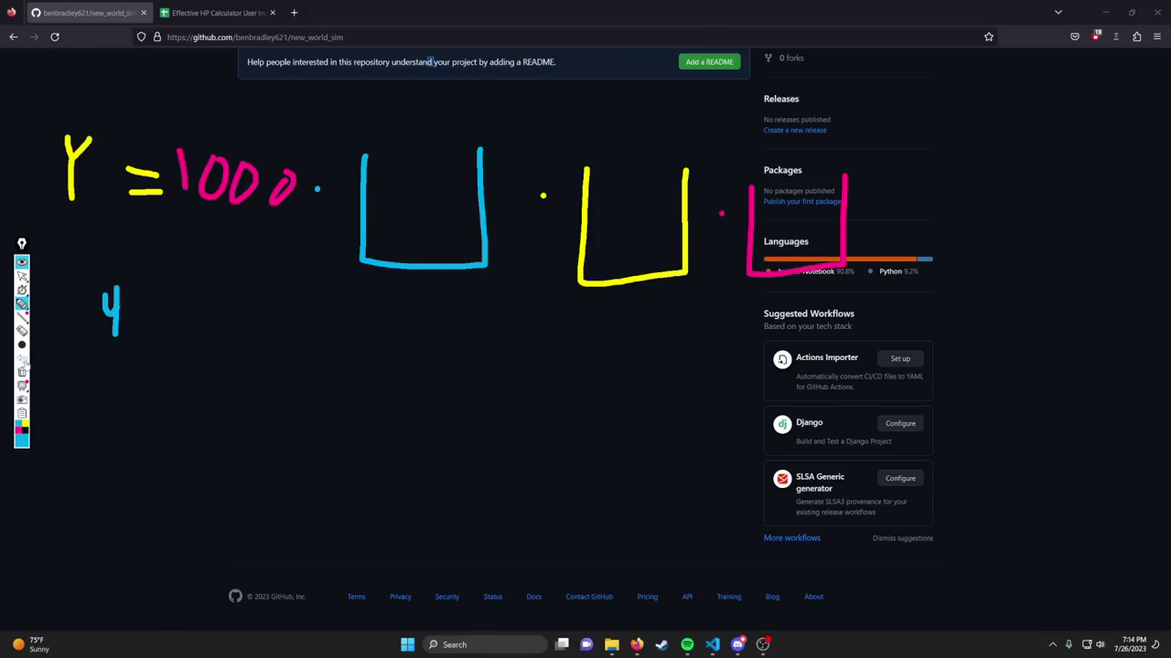
pyautogui.click(25, 361)
pyautogui.click(22, 359)
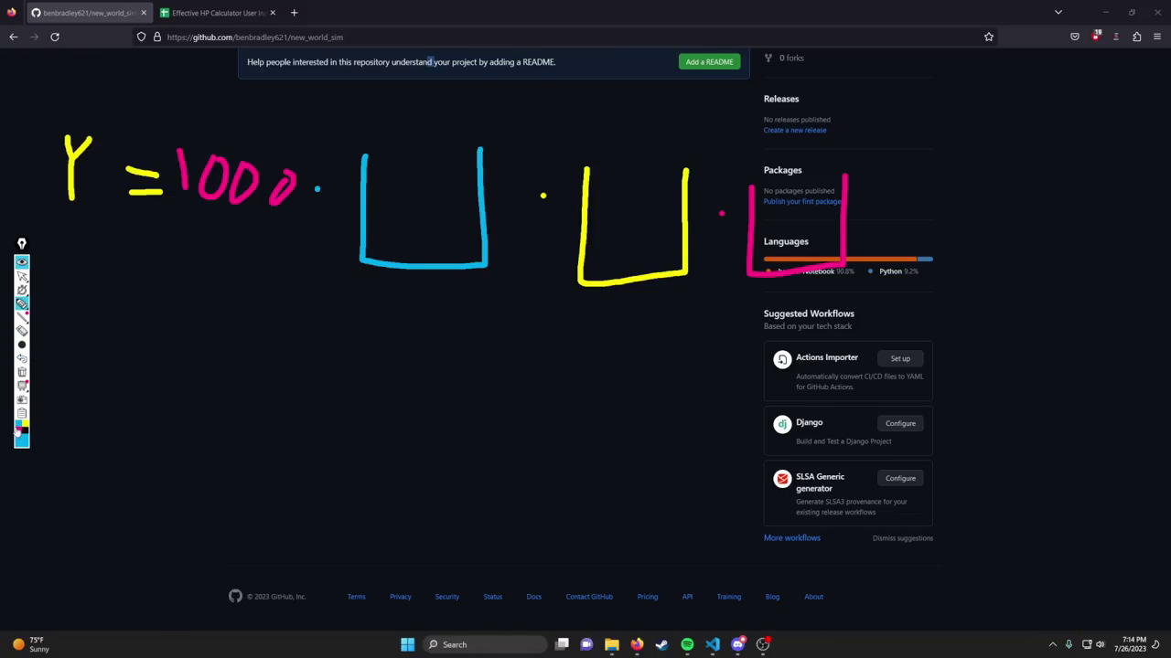
pyautogui.click(20, 428)
pyautogui.moveTo(383, 181); pyautogui.dragTo(382, 235)
pyautogui.click(406, 230)
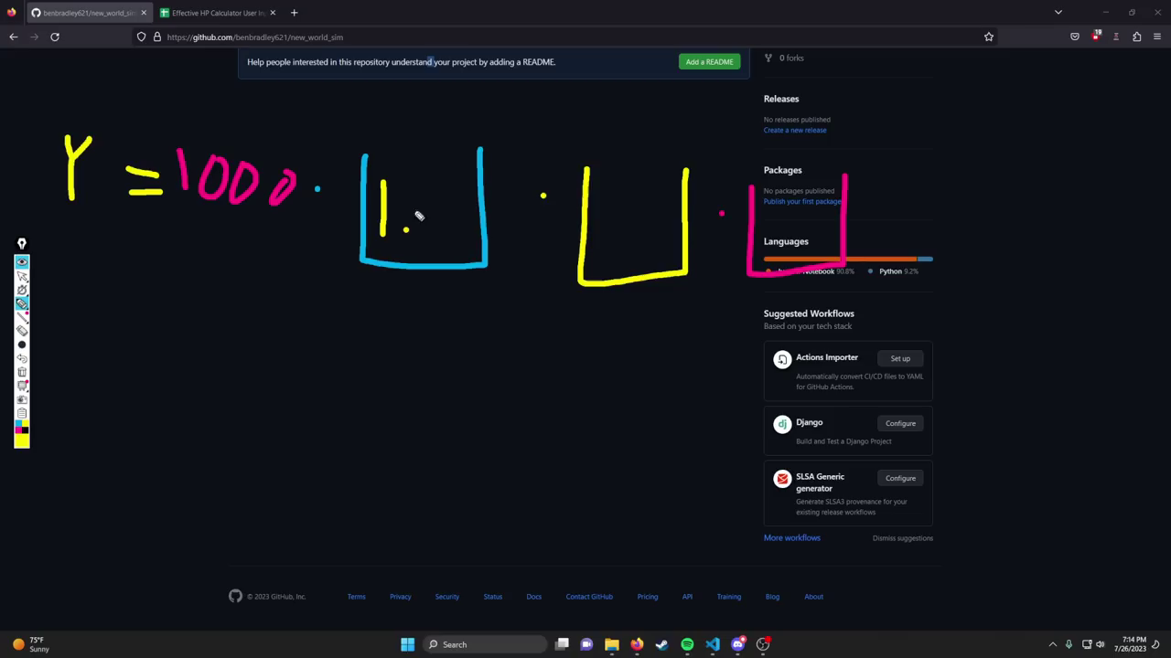
pyautogui.click(22, 359)
pyautogui.click(22, 358)
# Write "1.1" inside each of the three boxes, matching the blue, yellow and magenta box colors.
pyautogui.click(19, 422)
pyautogui.moveTo(398, 195)
pyautogui.mouseDown()
pyautogui.moveTo(399, 234)
pyautogui.moveTo(435, 222)
pyautogui.moveTo(435, 203)
pyautogui.mouseUp()
pyautogui.click(411, 232)
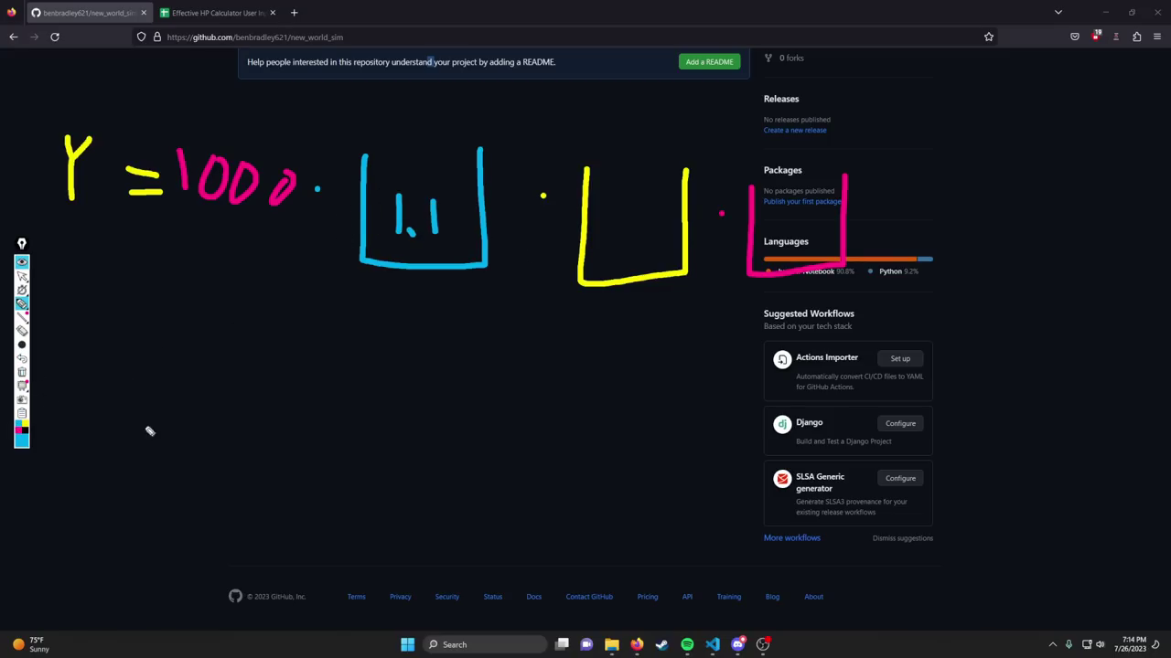
pyautogui.click(20, 428)
pyautogui.moveTo(605, 200)
pyautogui.mouseDown()
pyautogui.moveTo(606, 234)
pyautogui.moveTo(640, 212)
pyautogui.mouseUp()
pyautogui.click(620, 240)
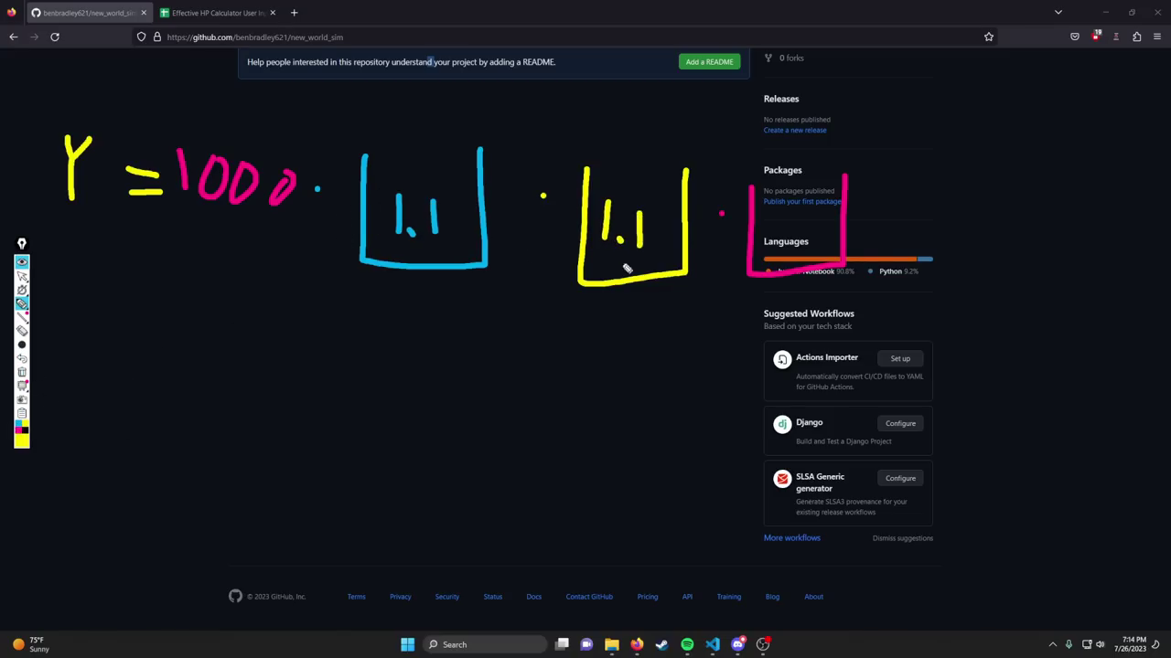
pyautogui.click(18, 430)
pyautogui.click(798, 234)
pyautogui.moveTo(782, 201)
pyautogui.mouseDown()
pyautogui.moveTo(782, 234)
pyautogui.moveTo(822, 236)
pyautogui.mouseUp()
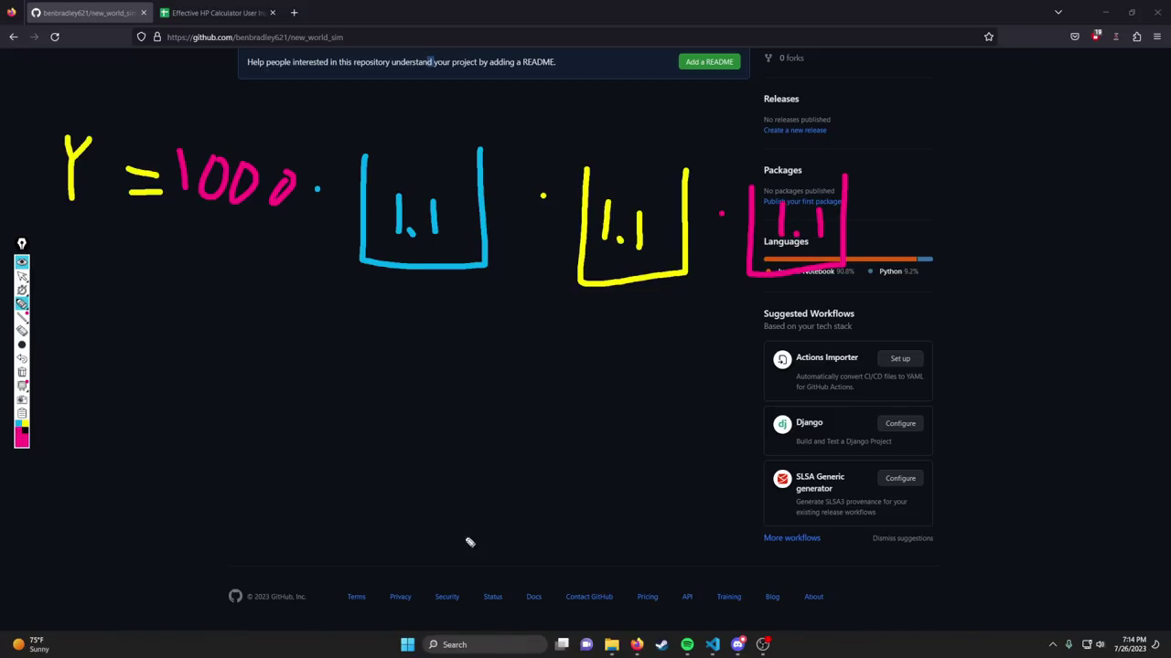
# Open Calculator, compute 1.1 × 1.1 × 1.1, and close it.
pyautogui.click(464, 645)
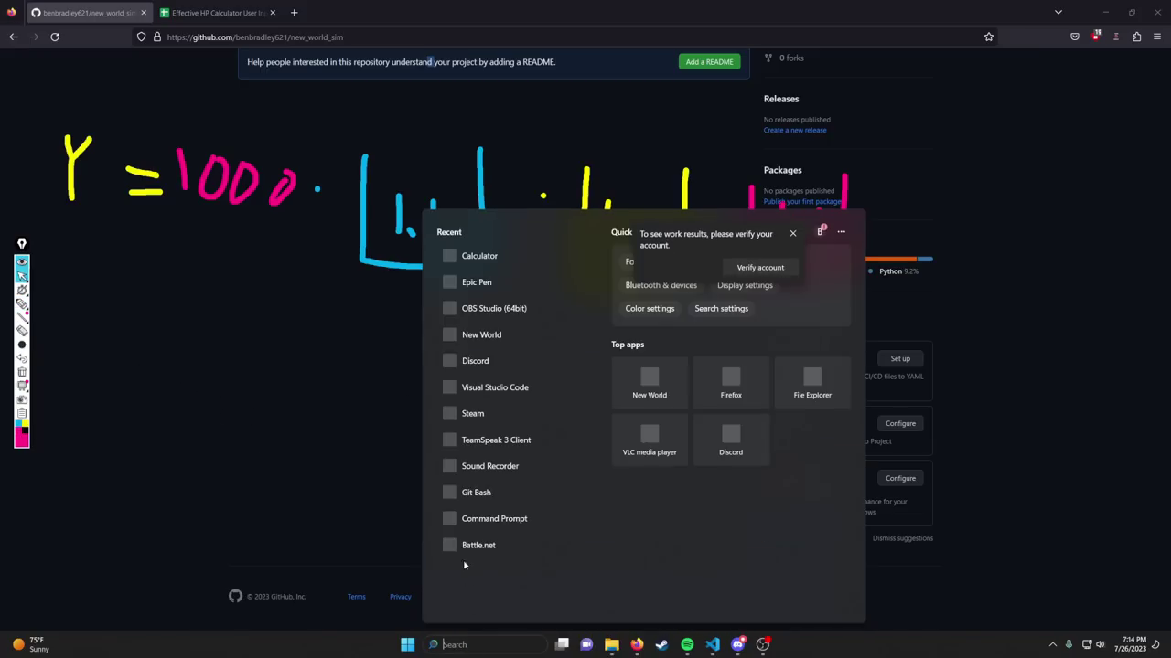
pyautogui.write('calc')
pyautogui.press('Return')
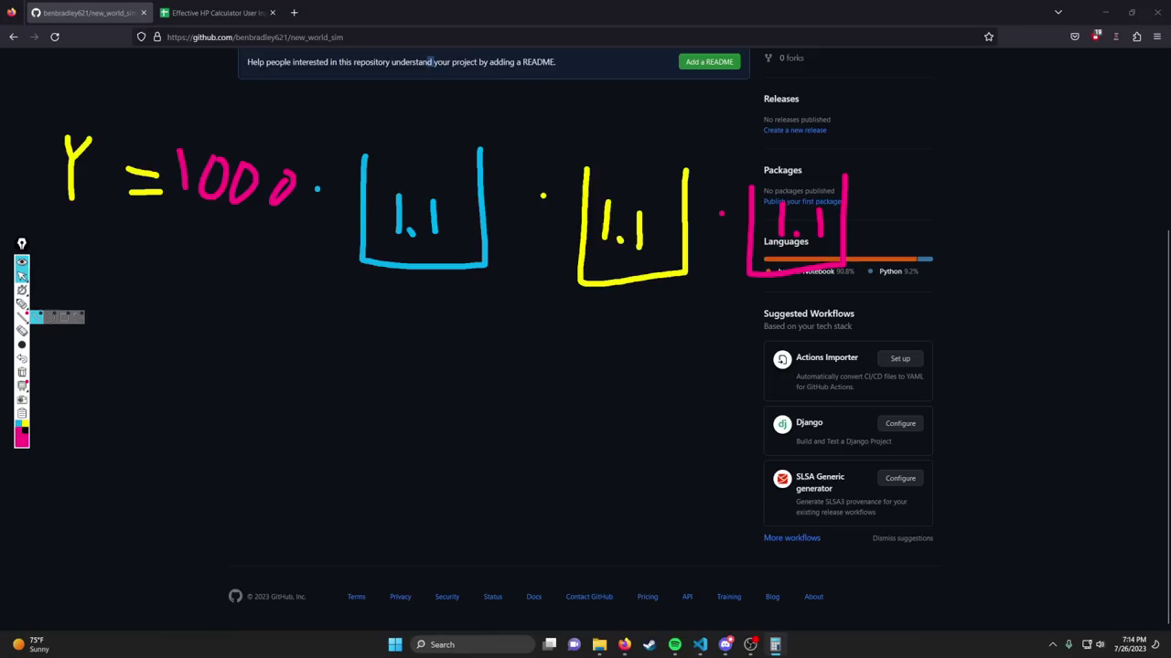
pyautogui.write('1')
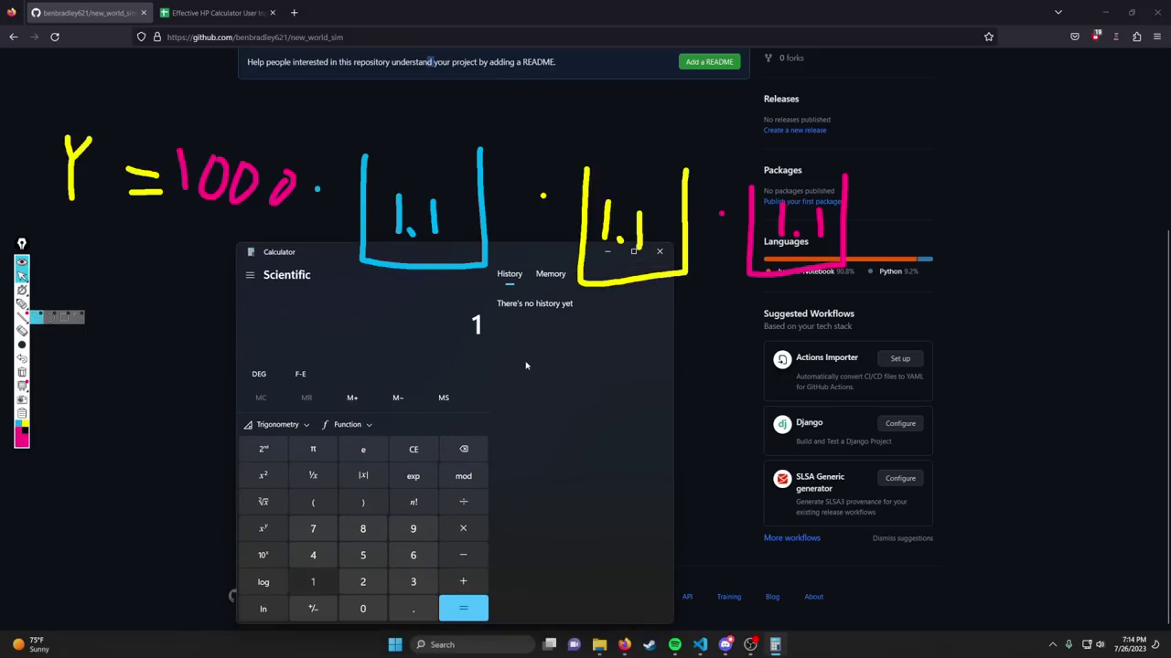
pyautogui.write('.1*1.1')
pyautogui.press('Return')
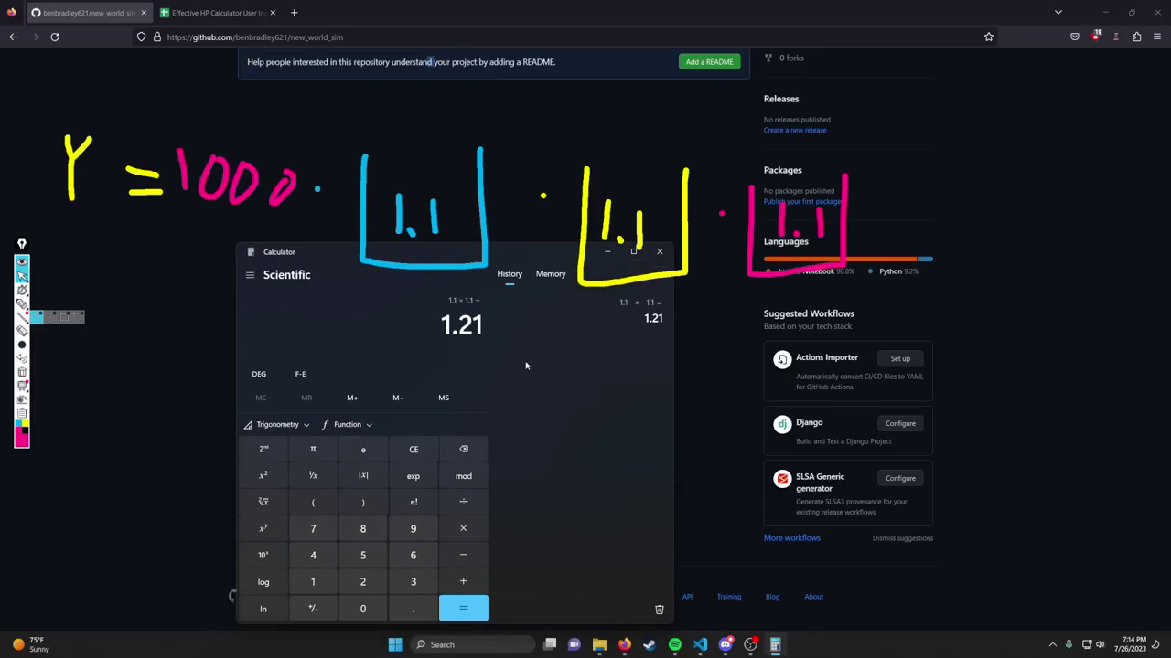
pyautogui.write('1.1')
pyautogui.press('Return')
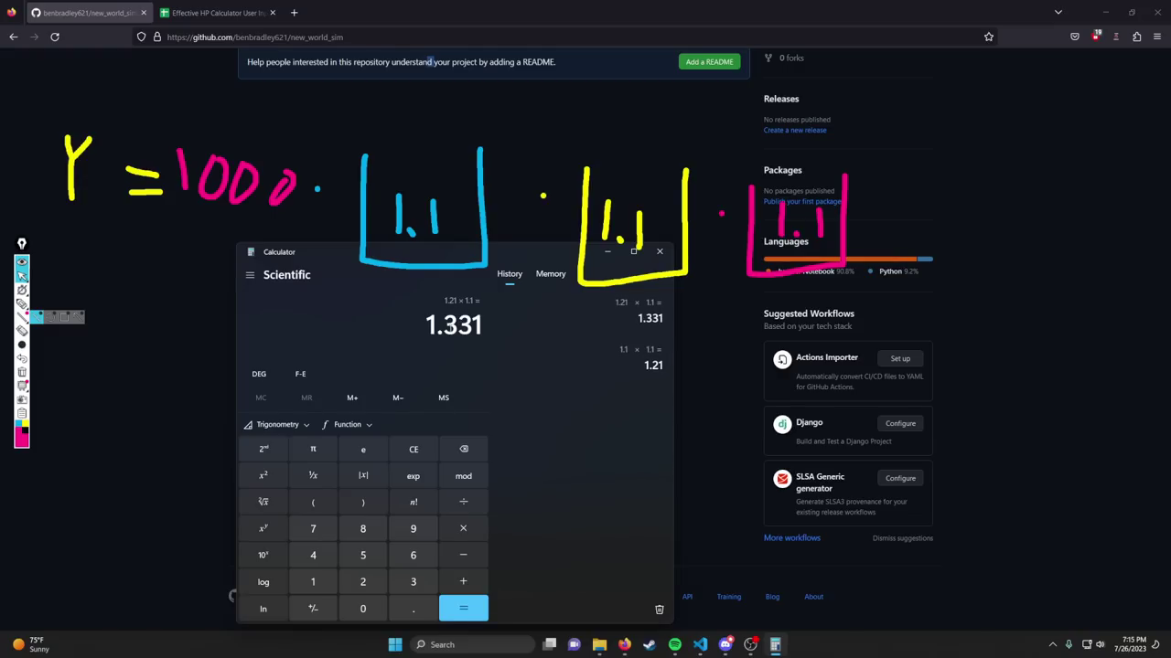
pyautogui.moveTo(456, 328); pyautogui.dragTo(493, 331)
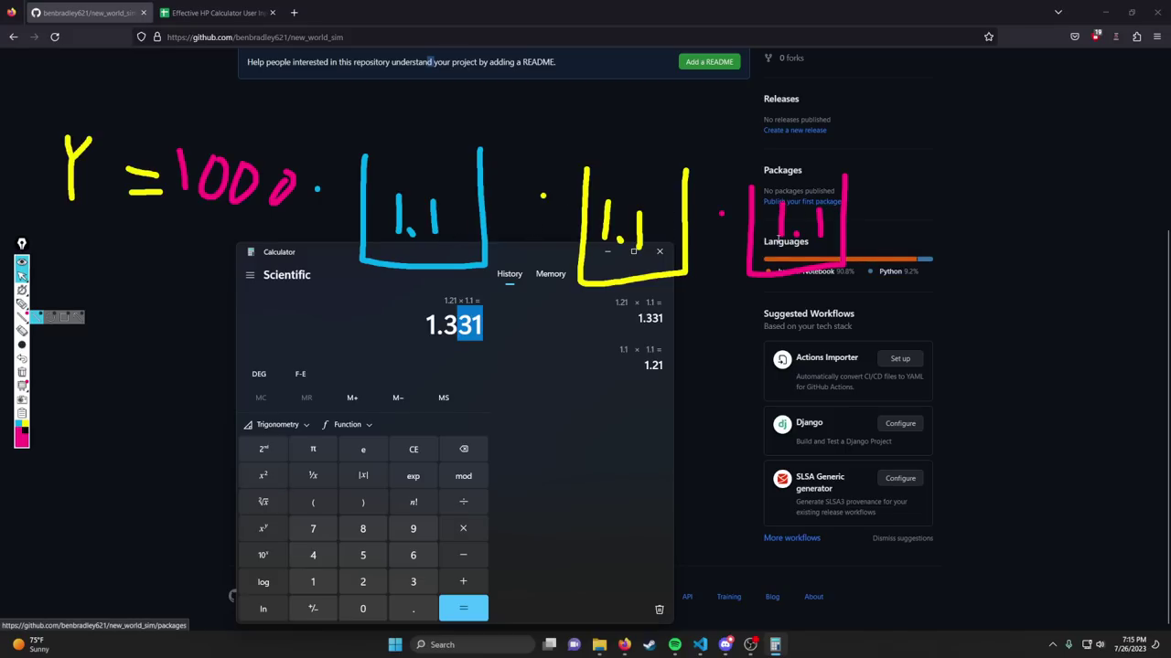
pyautogui.click(652, 252)
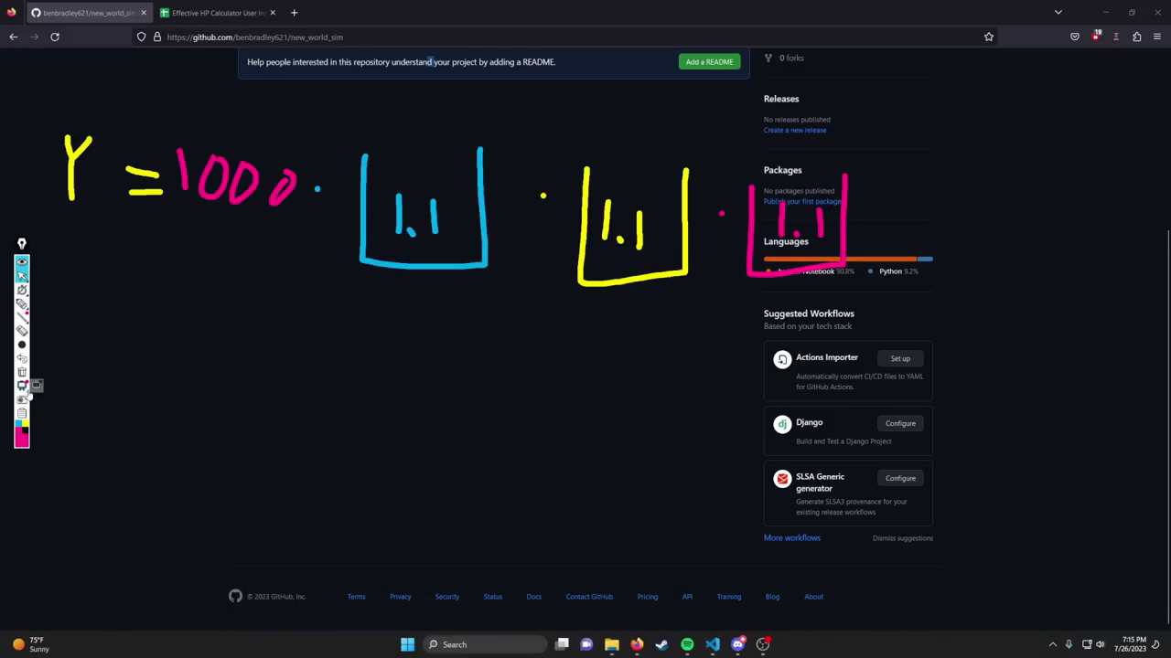
# Clear the formula drawing and handwrite the first bullet "- Base DMG — not capped" in blue.
pyautogui.click(22, 372)
pyautogui.click(19, 427)
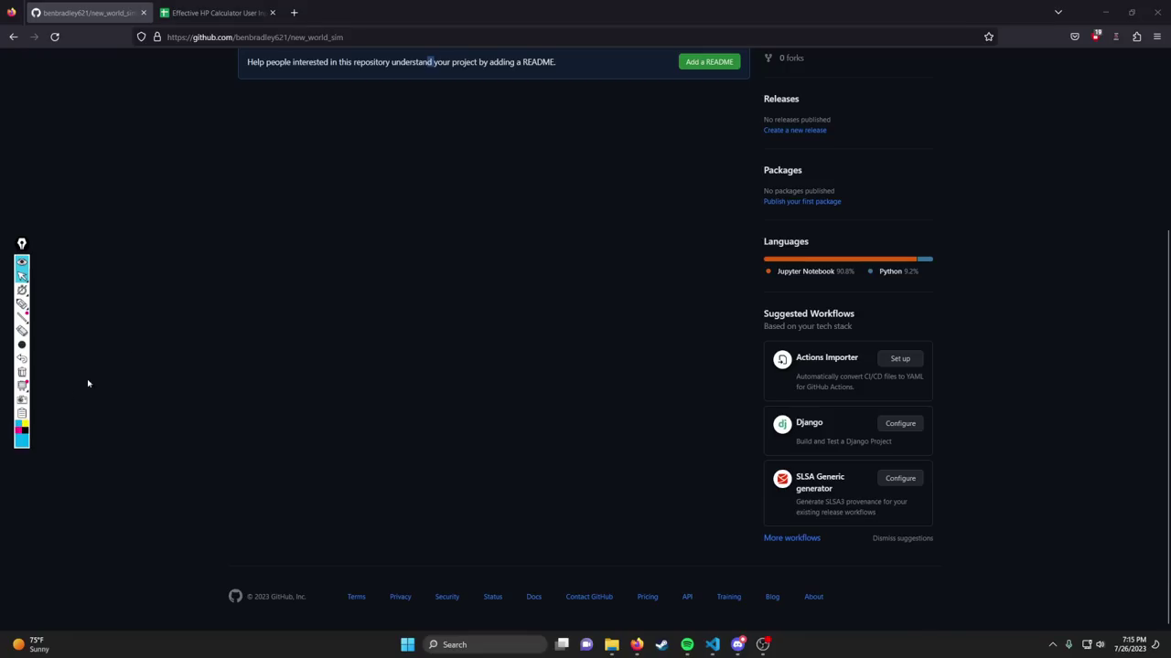
pyautogui.click(22, 303)
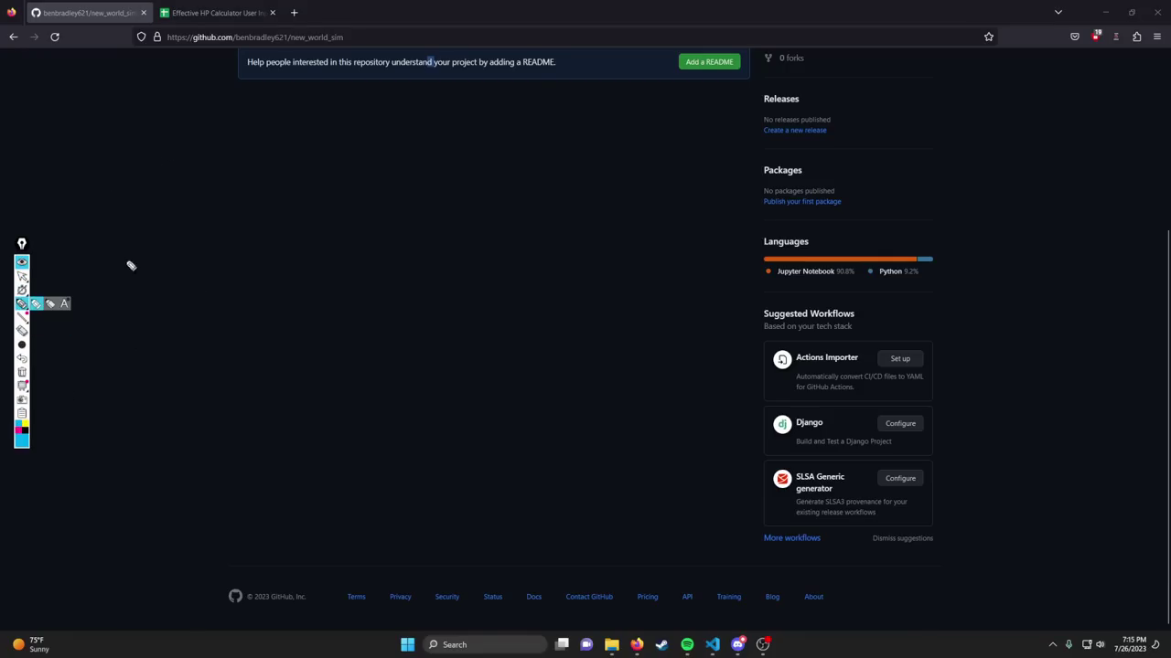
pyautogui.moveTo(118, 168)
pyautogui.mouseDown()
pyautogui.moveTo(141, 167)
pyautogui.moveTo(161, 193)
pyautogui.mouseUp()
pyautogui.moveTo(162, 148); pyautogui.dragTo(167, 196)
pyautogui.moveTo(224, 180)
pyautogui.mouseDown()
pyautogui.moveTo(214, 186)
pyautogui.moveTo(236, 196)
pyautogui.moveTo(399, 192)
pyautogui.moveTo(375, 183)
pyautogui.moveTo(377, 201)
pyautogui.mouseUp()
pyautogui.moveTo(417, 157)
pyautogui.mouseDown()
pyautogui.moveTo(430, 203)
pyautogui.moveTo(501, 164)
pyautogui.moveTo(596, 182)
pyautogui.moveTo(695, 171)
pyautogui.moveTo(759, 187)
pyautogui.moveTo(783, 164)
pyautogui.moveTo(832, 194)
pyautogui.mouseUp()
pyautogui.click(643, 174)
pyautogui.moveTo(805, 174)
pyautogui.mouseDown()
pyautogui.moveTo(849, 170)
pyautogui.moveTo(892, 194)
pyautogui.mouseUp()
pyautogui.moveTo(907, 179)
pyautogui.mouseDown()
pyautogui.moveTo(918, 198)
pyautogui.moveTo(931, 176)
pyautogui.mouseUp()
pyautogui.moveTo(942, 174)
pyautogui.mouseDown()
pyautogui.moveTo(945, 210)
pyautogui.moveTo(960, 183)
pyautogui.moveTo(974, 205)
pyautogui.mouseUp()
pyautogui.moveTo(973, 176)
pyautogui.mouseDown()
pyautogui.moveTo(1006, 188)
pyautogui.moveTo(1047, 165)
pyautogui.mouseUp()
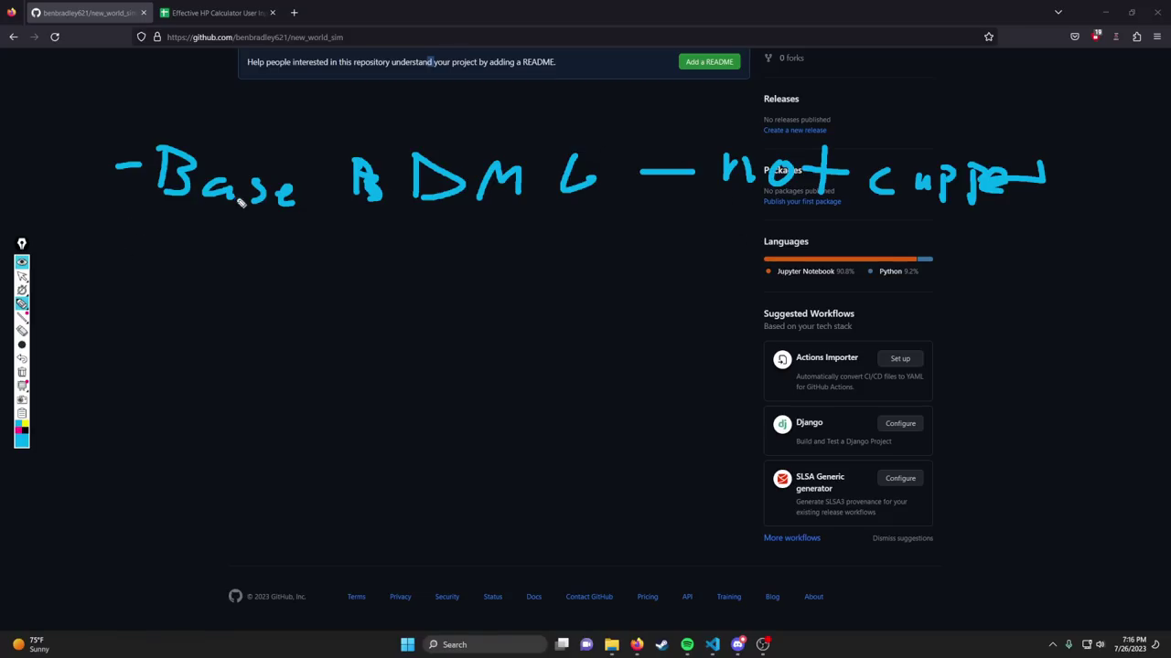
# Handwrite the second bullet "- Emp/weaken" in yellow below the base damage line.
pyautogui.click(26, 425)
pyautogui.moveTo(115, 259)
pyautogui.mouseDown()
pyautogui.moveTo(137, 260)
pyautogui.moveTo(171, 293)
pyautogui.mouseUp()
pyautogui.moveTo(166, 253); pyautogui.dragTo(189, 252)
pyautogui.moveTo(168, 272)
pyautogui.mouseDown()
pyautogui.moveTo(183, 273)
pyautogui.moveTo(191, 291)
pyautogui.moveTo(243, 276)
pyautogui.moveTo(251, 291)
pyautogui.mouseUp()
pyautogui.moveTo(257, 274)
pyautogui.mouseDown()
pyautogui.moveTo(259, 298)
pyautogui.moveTo(289, 280)
pyautogui.mouseUp()
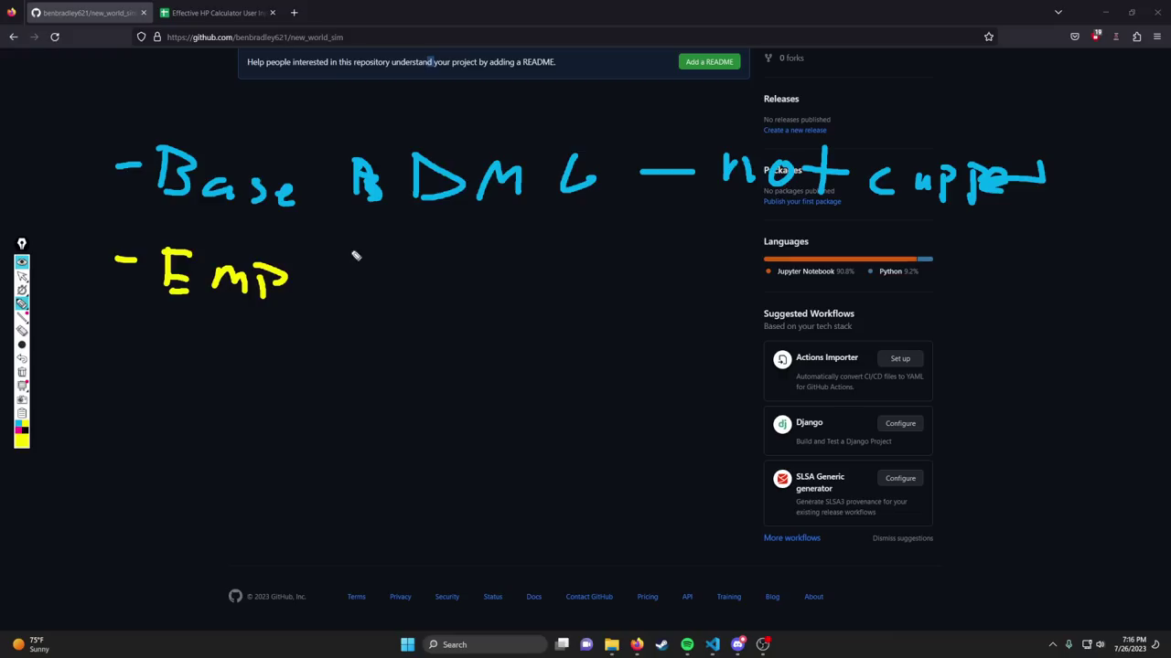
pyautogui.moveTo(351, 250)
pyautogui.mouseDown()
pyautogui.moveTo(394, 295)
pyautogui.moveTo(491, 291)
pyautogui.moveTo(576, 309)
pyautogui.mouseUp()
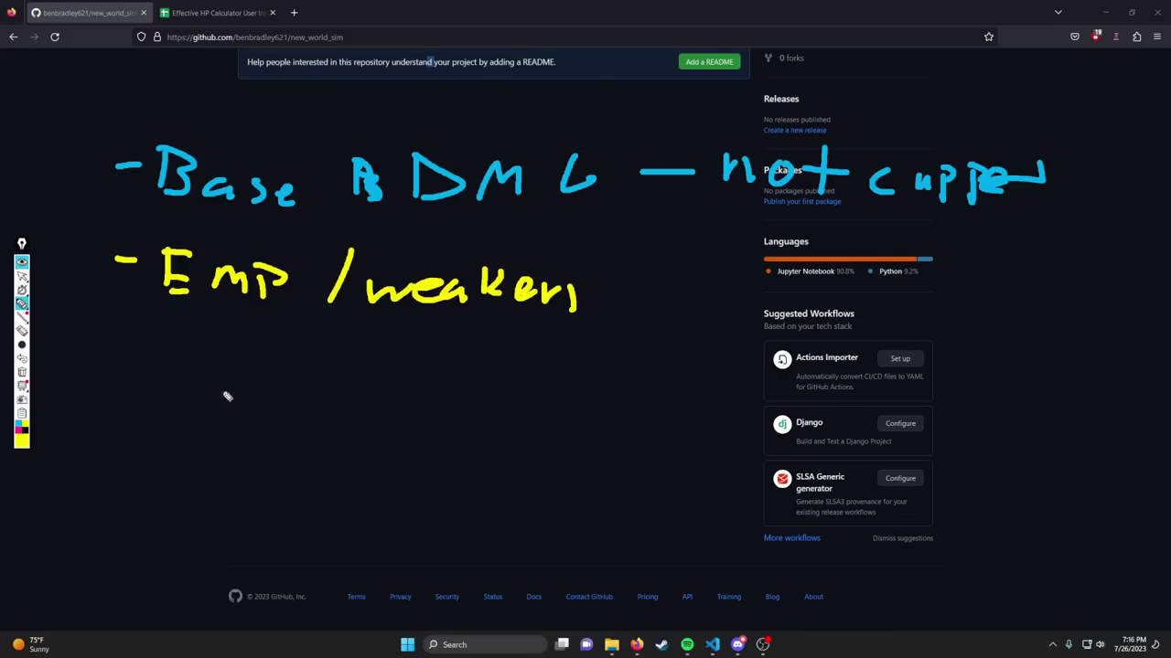
# Handwrite the third bullet "- Rend/Fort" in magenta below the empower and weaken line.
pyautogui.click(20, 430)
pyautogui.moveTo(96, 384); pyautogui.dragTo(189, 397)
pyautogui.moveTo(181, 364)
pyautogui.mouseDown()
pyautogui.moveTo(216, 367)
pyautogui.moveTo(240, 399)
pyautogui.moveTo(305, 392)
pyautogui.moveTo(322, 408)
pyautogui.moveTo(309, 399)
pyautogui.mouseUp()
pyautogui.moveTo(357, 359); pyautogui.dragTo(370, 413)
pyautogui.moveTo(369, 375); pyautogui.dragTo(391, 373)
pyautogui.moveTo(377, 396)
pyautogui.mouseDown()
pyautogui.moveTo(436, 402)
pyautogui.moveTo(458, 392)
pyautogui.moveTo(458, 408)
pyautogui.mouseUp()
pyautogui.moveTo(448, 391); pyautogui.dragTo(473, 397)
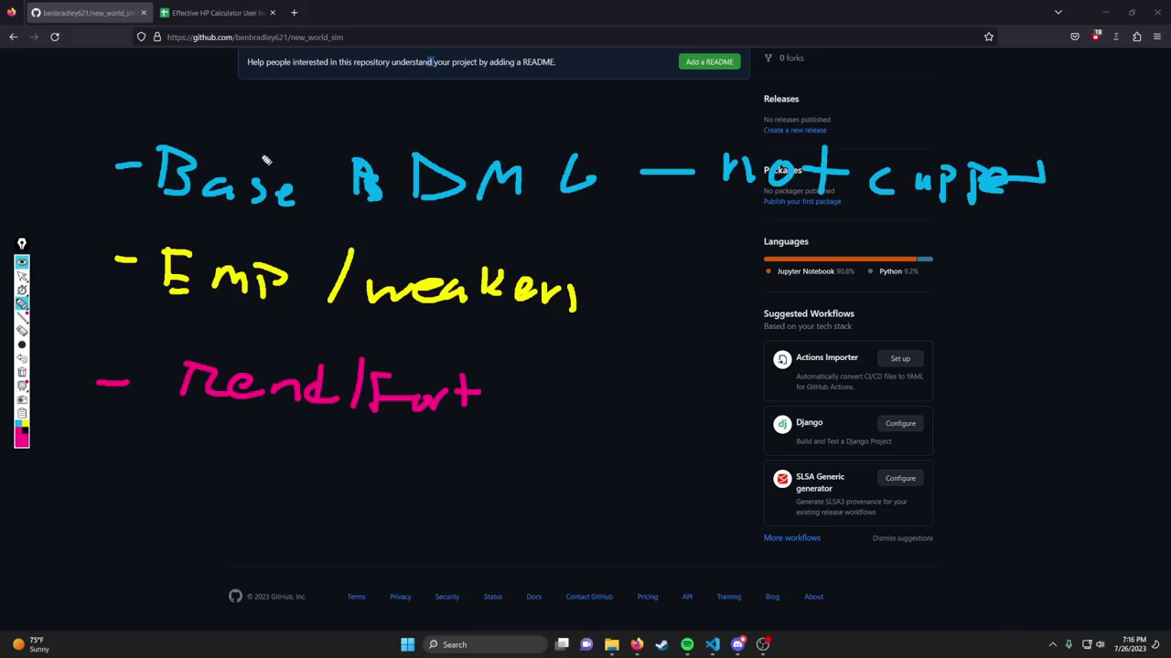
# Examine the Light and Medium EHP per New Rend/Fortify values in the Effective HP Calculator spreadsheet, and return to the GitHub page.
pyautogui.hotkey('ctrl', 'shift', '1')
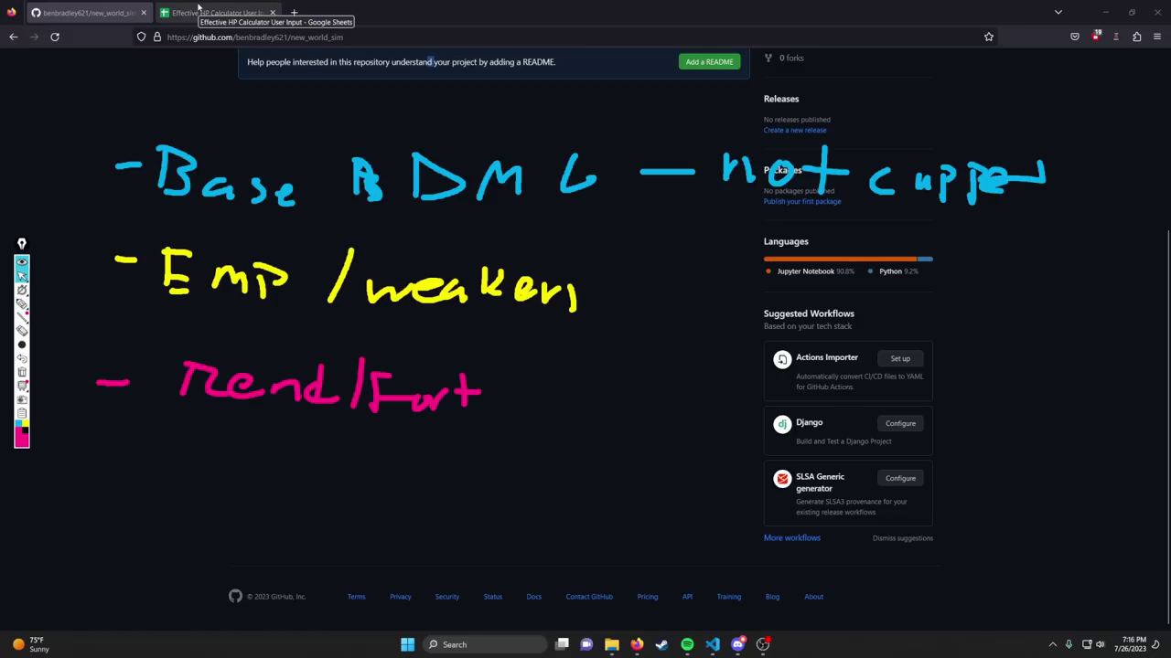
pyautogui.click(210, 12)
pyautogui.click(86, 12)
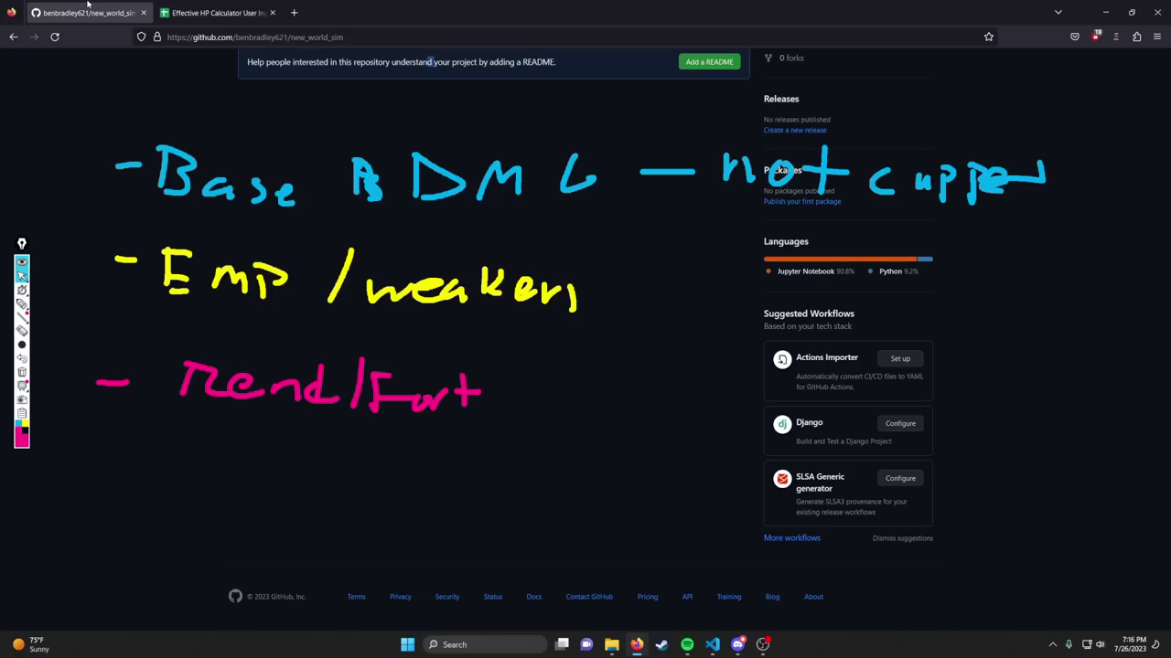
pyautogui.click(210, 12)
pyautogui.scroll(-2, 238, 227)
pyautogui.scroll(2, 236, 236)
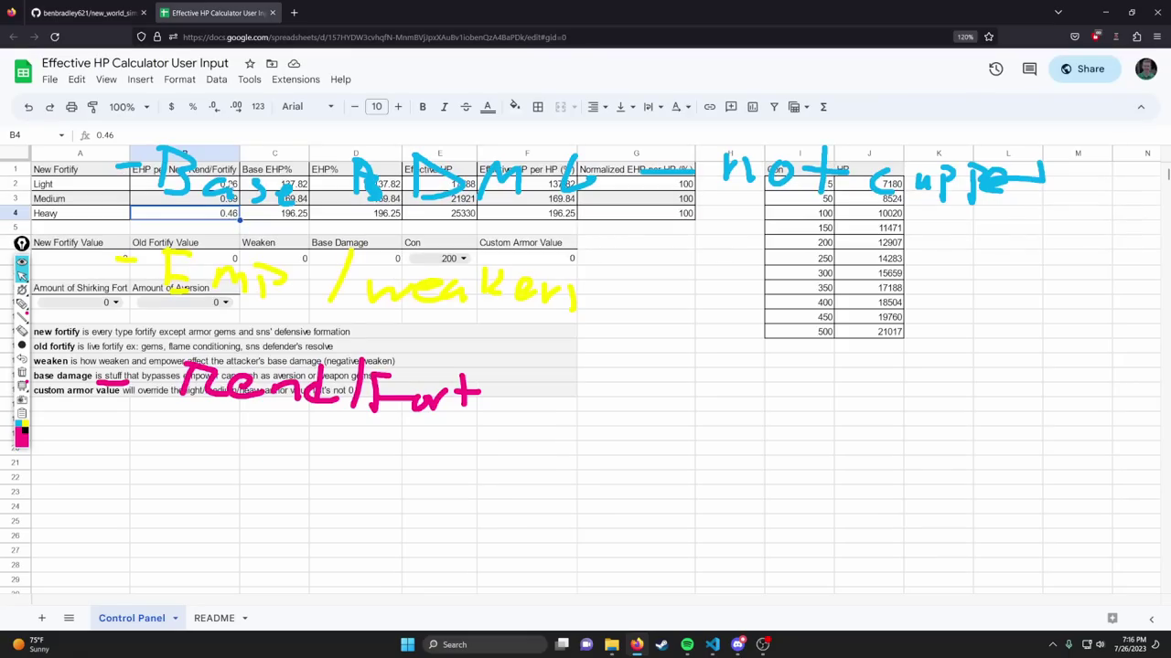
pyautogui.click(230, 187)
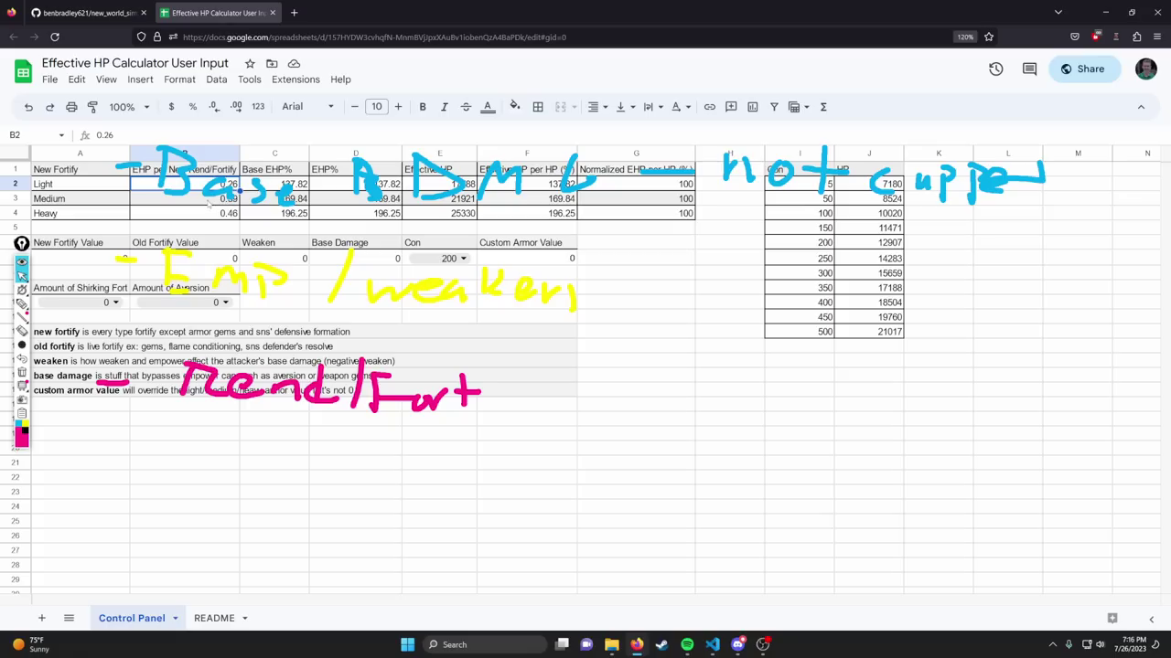
pyautogui.click(209, 203)
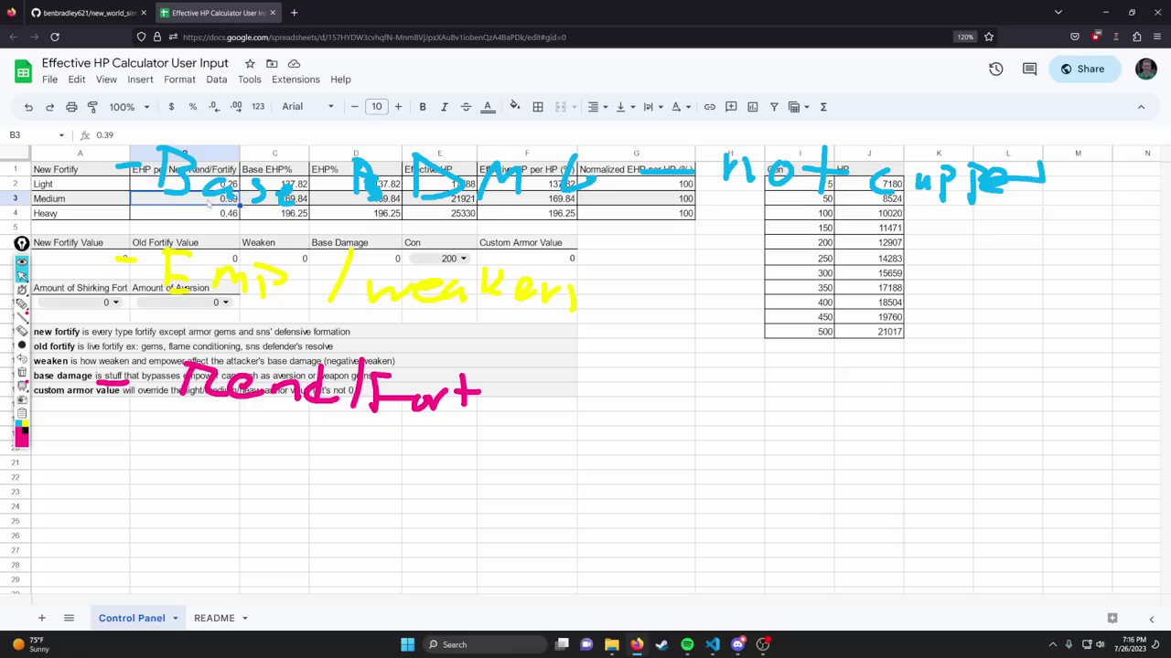
pyautogui.click(87, 12)
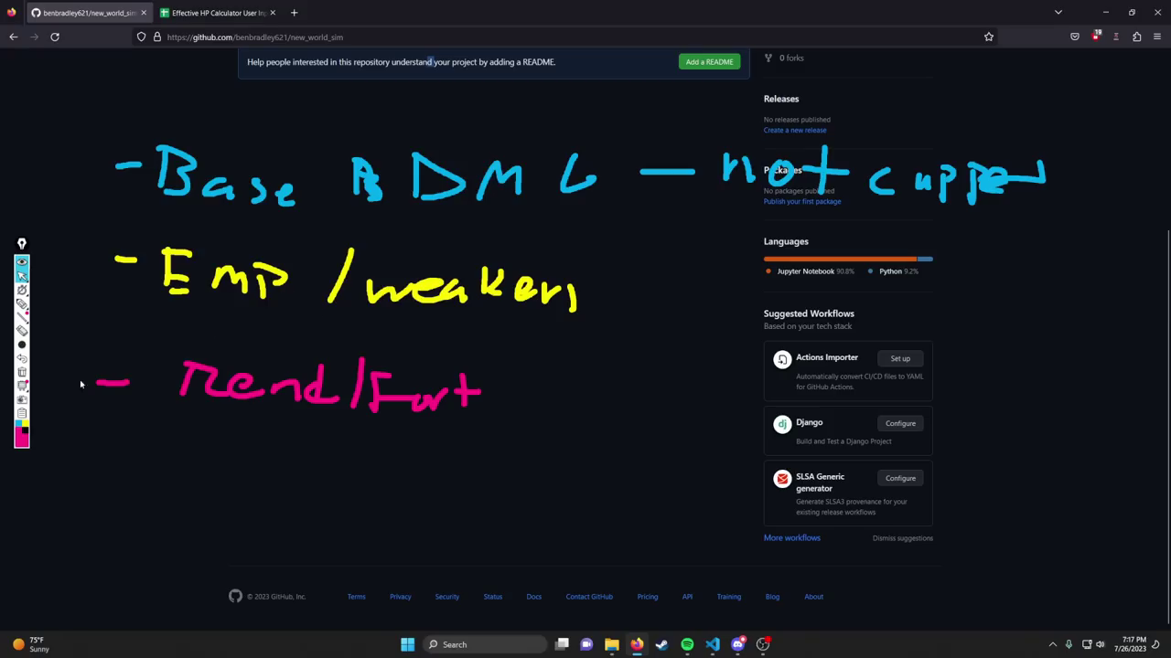
# Handwrite "— 0.5-1.5" in yellow after the Emp/weaken bullet.
pyautogui.click(19, 424)
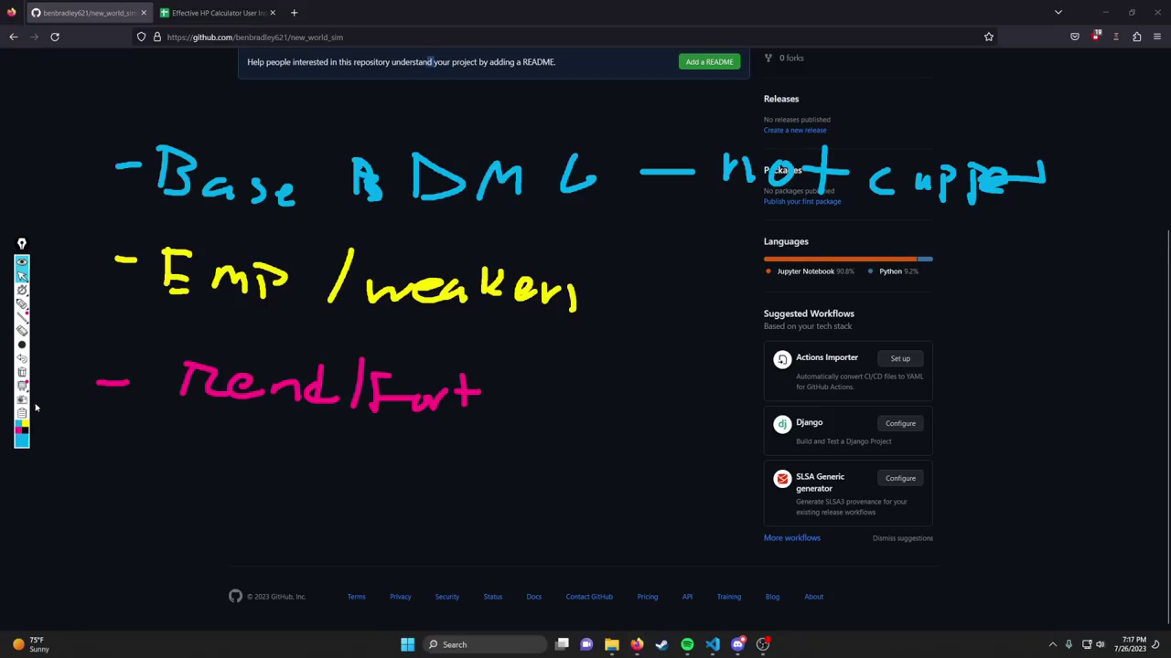
pyautogui.click(27, 424)
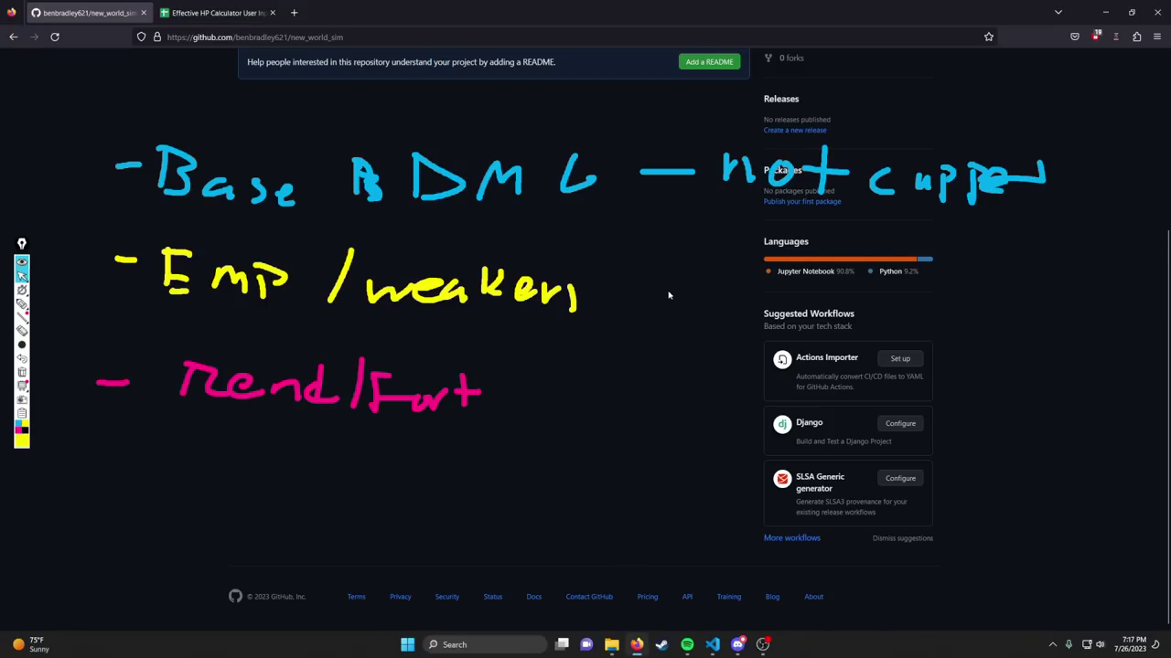
pyautogui.click(22, 304)
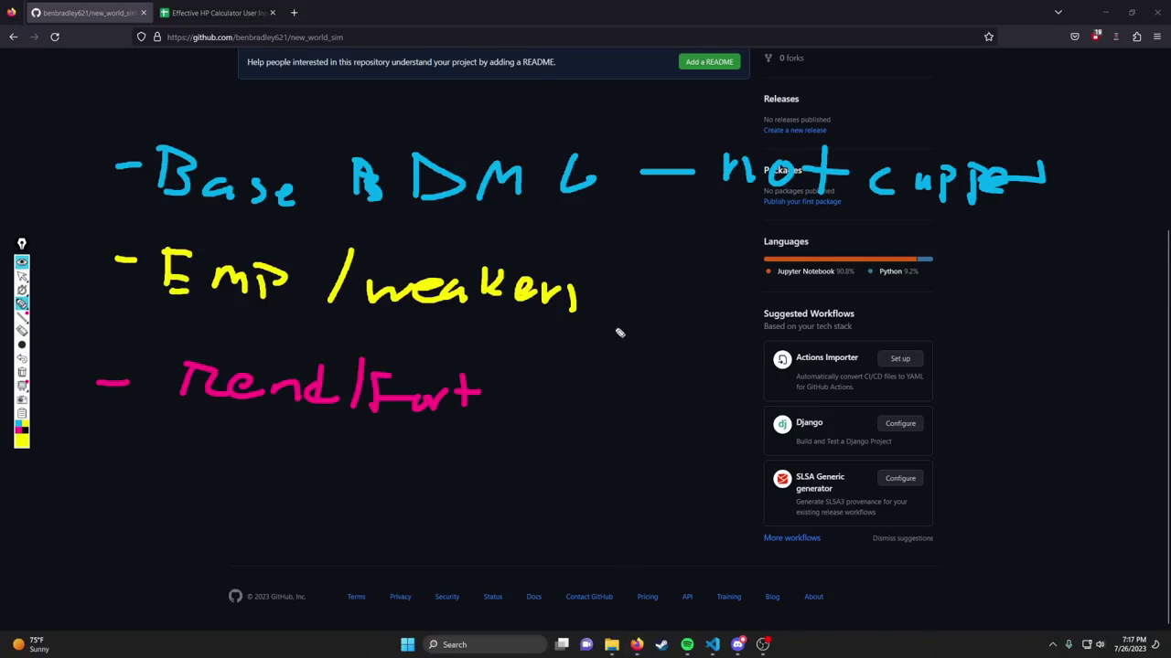
pyautogui.moveTo(640, 295); pyautogui.dragTo(768, 281)
pyautogui.click(791, 309)
pyautogui.moveTo(852, 279)
pyautogui.mouseDown()
pyautogui.moveTo(834, 291)
pyautogui.moveTo(834, 311)
pyautogui.mouseUp()
pyautogui.moveTo(875, 300); pyautogui.dragTo(927, 311)
pyautogui.click(946, 311)
pyautogui.moveTo(1002, 280)
pyautogui.mouseDown()
pyautogui.moveTo(995, 295)
pyautogui.moveTo(1012, 320)
pyautogui.mouseUp()
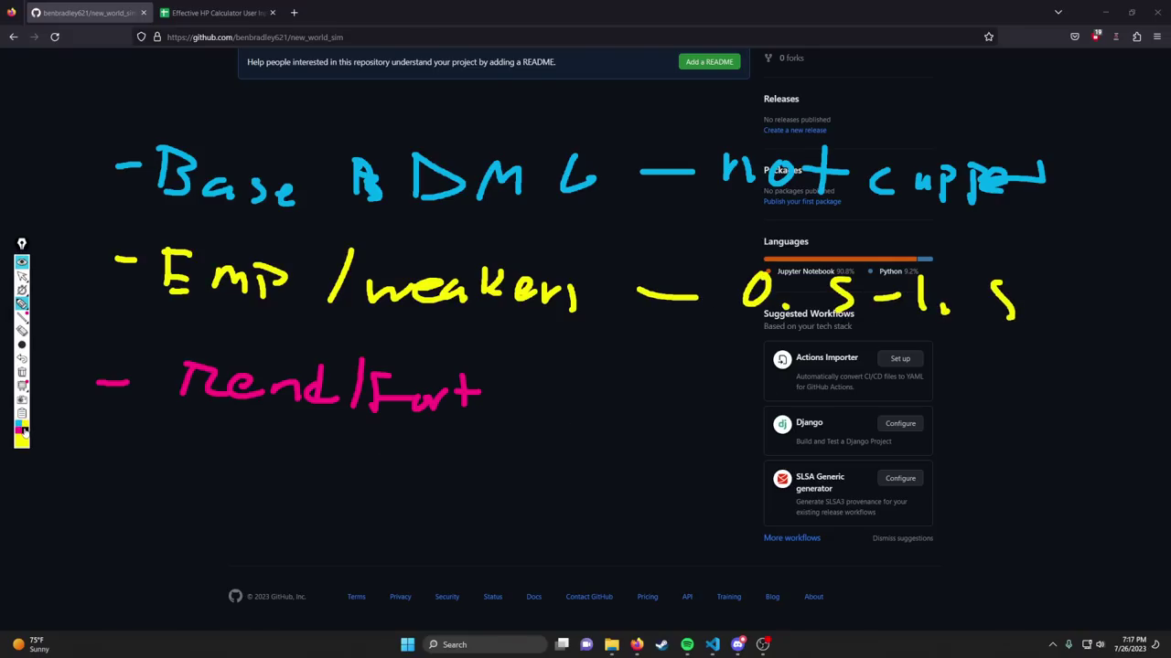
# Handwrite the range "- 70% - 200%" in magenta after the Rend/Fort bullet, crossing out the miswritten 30.
pyautogui.click(18, 427)
pyautogui.moveTo(542, 391); pyautogui.dragTo(574, 391)
pyautogui.moveTo(638, 374)
pyautogui.mouseDown()
pyautogui.moveTo(646, 388)
pyautogui.moveTo(629, 401)
pyautogui.moveTo(681, 378)
pyautogui.moveTo(658, 395)
pyautogui.moveTo(673, 391)
pyautogui.mouseUp()
pyautogui.moveTo(733, 378)
pyautogui.mouseDown()
pyautogui.moveTo(748, 378)
pyautogui.moveTo(731, 403)
pyautogui.mouseUp()
pyautogui.moveTo(797, 378)
pyautogui.mouseDown()
pyautogui.moveTo(784, 376)
pyautogui.moveTo(828, 399)
pyautogui.mouseUp()
pyautogui.click(864, 395)
pyautogui.moveTo(906, 392)
pyautogui.mouseDown()
pyautogui.moveTo(977, 402)
pyautogui.moveTo(1004, 390)
pyautogui.mouseUp()
pyautogui.moveTo(1041, 384); pyautogui.dragTo(1077, 406)
pyautogui.click(1101, 400)
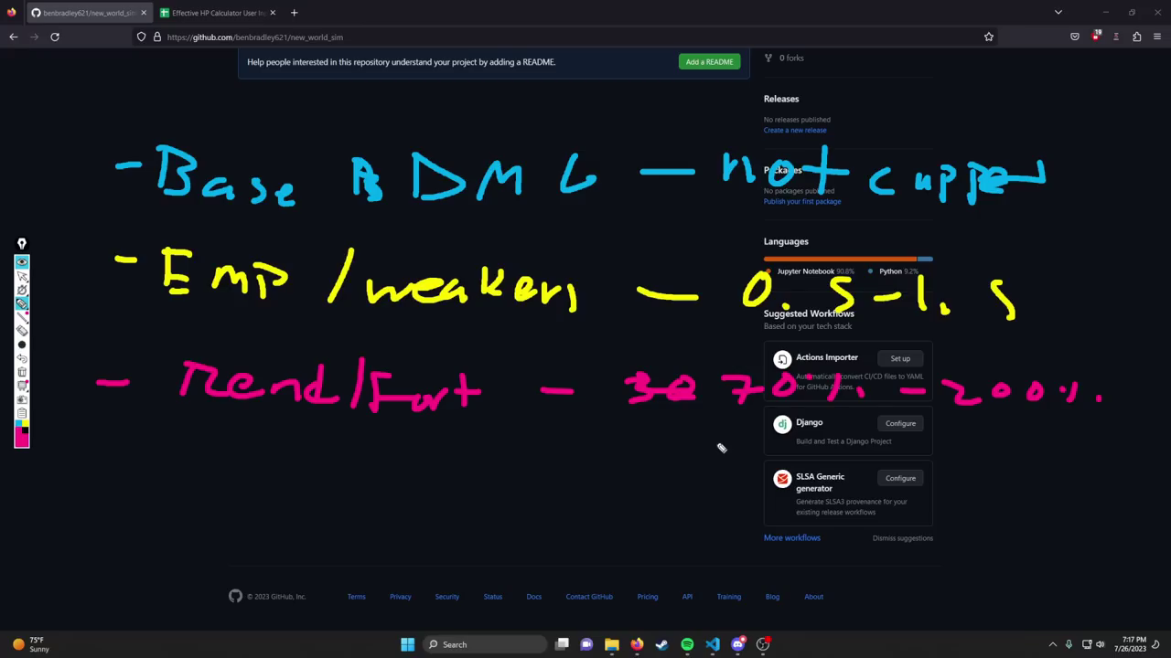
# Handwrite the fourth bullet "- ADs / Old fort" in yellow below the Rend/Fort line.
pyautogui.click(24, 427)
pyautogui.moveTo(99, 474); pyautogui.dragTo(213, 494)
pyautogui.moveTo(201, 468)
pyautogui.mouseDown()
pyautogui.moveTo(228, 467)
pyautogui.moveTo(220, 503)
pyautogui.mouseUp()
pyautogui.moveTo(261, 480); pyautogui.dragTo(249, 505)
pyautogui.moveTo(324, 465); pyautogui.dragTo(291, 526)
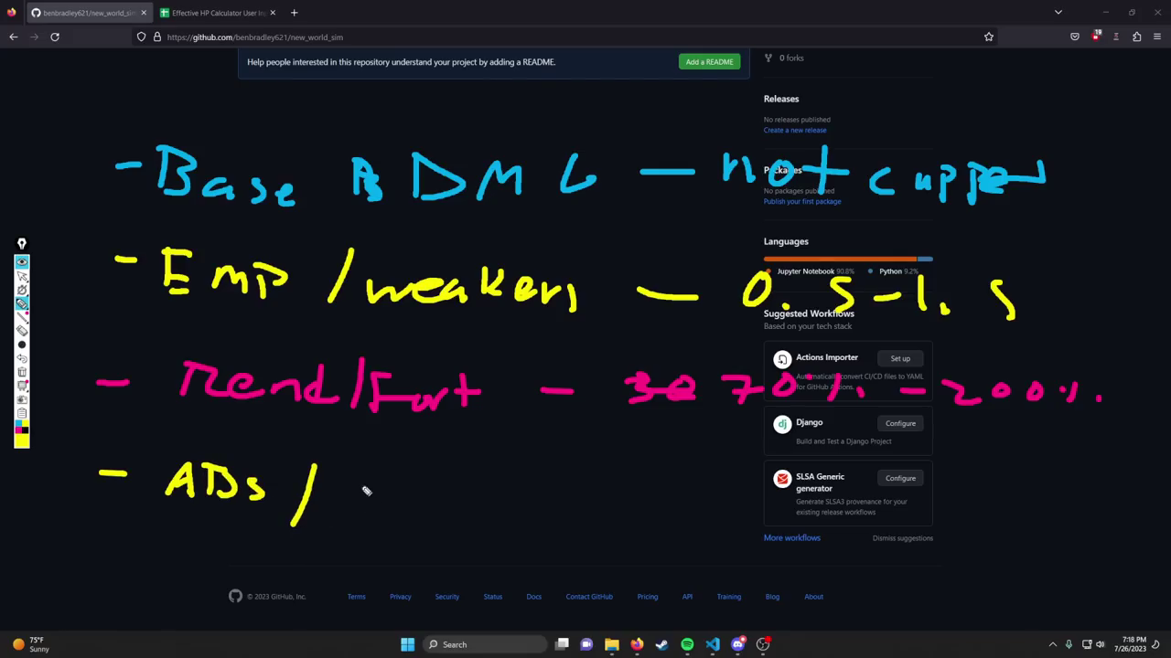
pyautogui.moveTo(366, 485); pyautogui.dragTo(378, 510)
pyautogui.moveTo(422, 473); pyautogui.dragTo(424, 512)
pyautogui.moveTo(466, 507); pyautogui.dragTo(459, 512)
pyautogui.moveTo(446, 501)
pyautogui.mouseDown()
pyautogui.moveTo(525, 514)
pyautogui.moveTo(543, 496)
pyautogui.moveTo(552, 509)
pyautogui.mouseUp()
pyautogui.moveTo(540, 494); pyautogui.dragTo(565, 492)
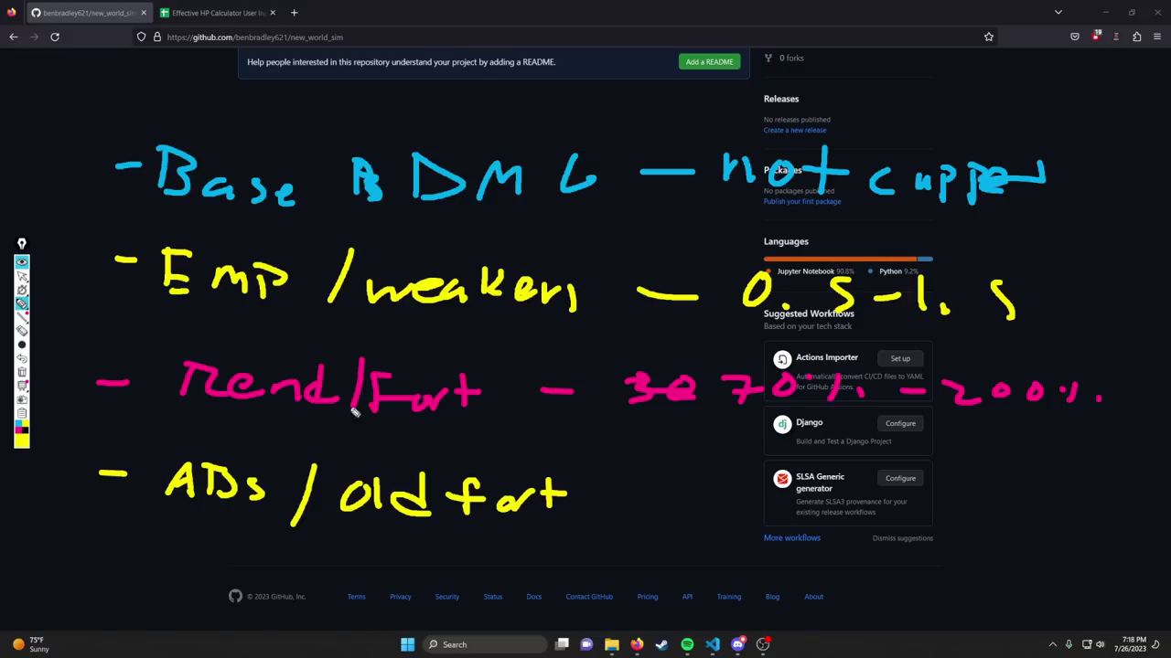
# Sketch a straight magenta rising line and a yellow upward curve crossing it beside the ADs bullet.
pyautogui.click(21, 427)
pyautogui.moveTo(963, 555); pyautogui.dragTo(1084, 473)
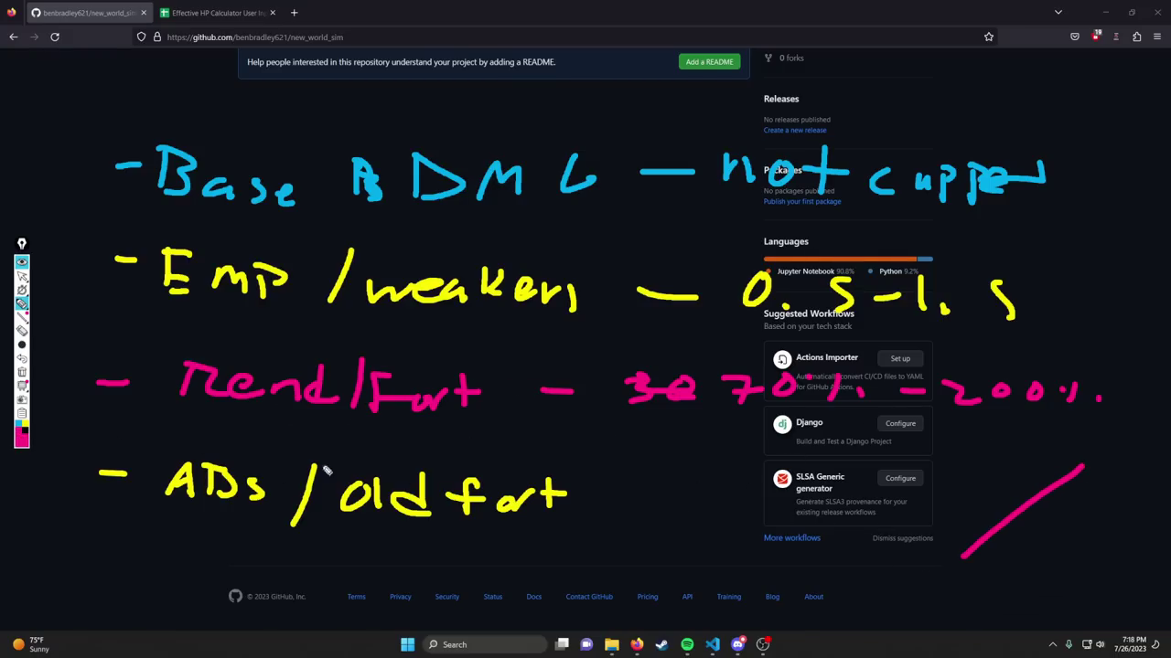
pyautogui.click(27, 427)
pyautogui.moveTo(965, 561)
pyautogui.mouseDown()
pyautogui.moveTo(1050, 499)
pyautogui.moveTo(1065, 441)
pyautogui.mouseUp()
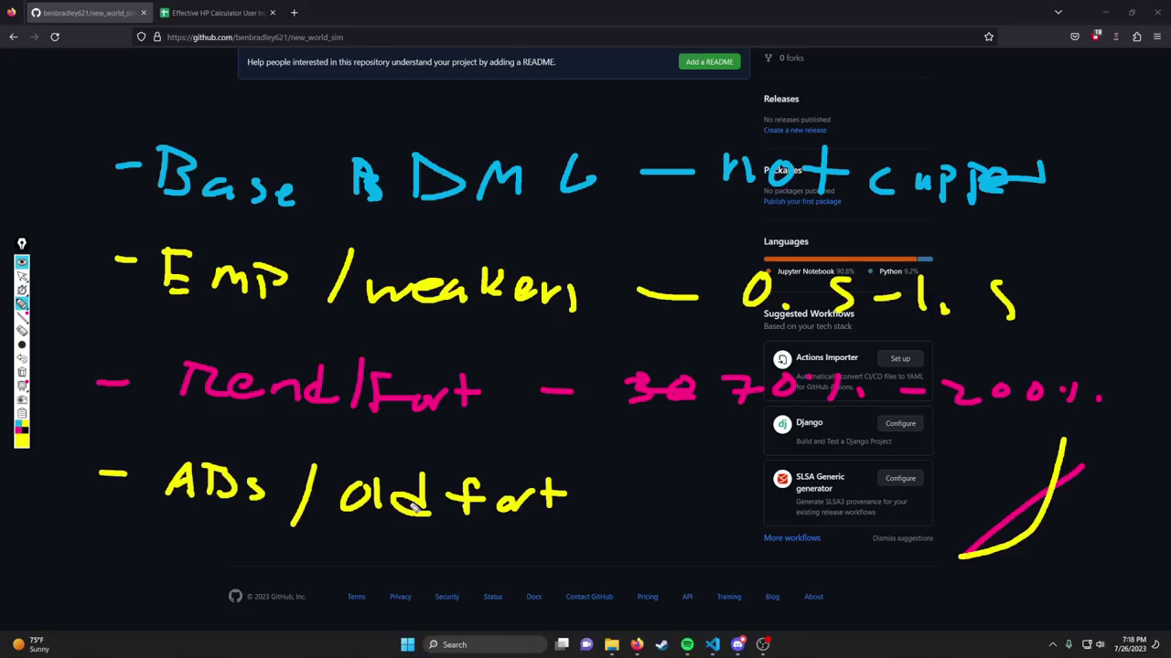
# Handwrite the fifth bullet "- PVP" in magenta and draw a magenta arrow pointing toward the sketched curves.
pyautogui.click(19, 430)
pyautogui.moveTo(115, 575)
pyautogui.mouseDown()
pyautogui.moveTo(167, 569)
pyautogui.moveTo(188, 593)
pyautogui.moveTo(287, 567)
pyautogui.moveTo(315, 574)
pyautogui.moveTo(311, 589)
pyautogui.mouseUp()
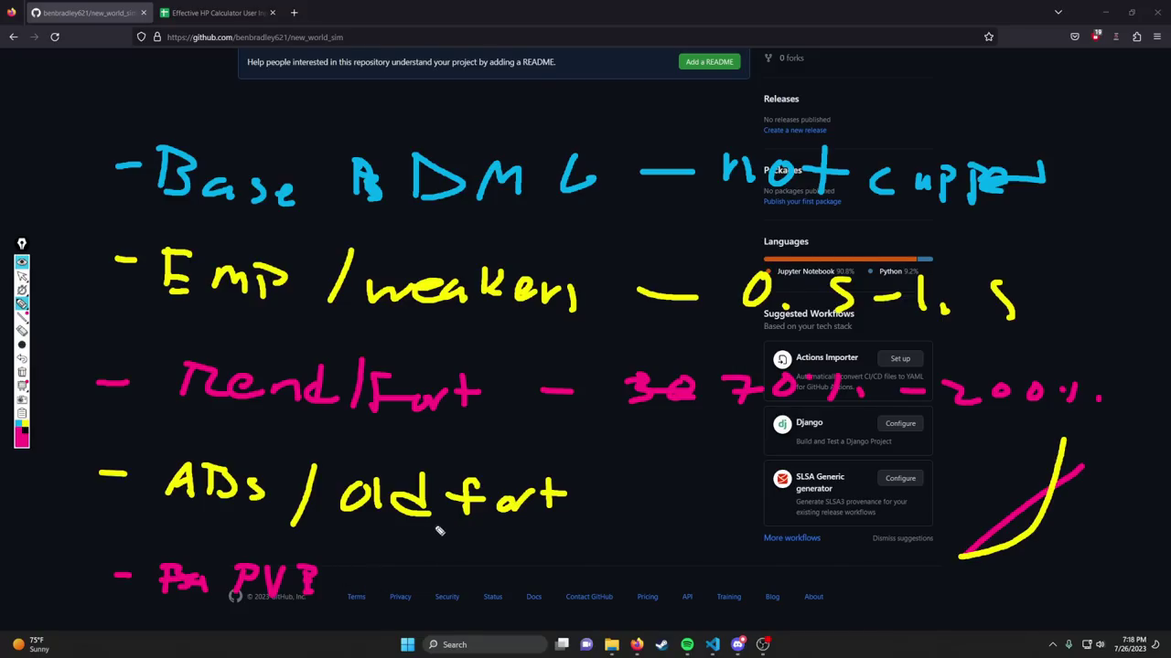
pyautogui.moveTo(826, 593)
pyautogui.mouseDown()
pyautogui.moveTo(880, 570)
pyautogui.moveTo(896, 587)
pyautogui.mouseUp()
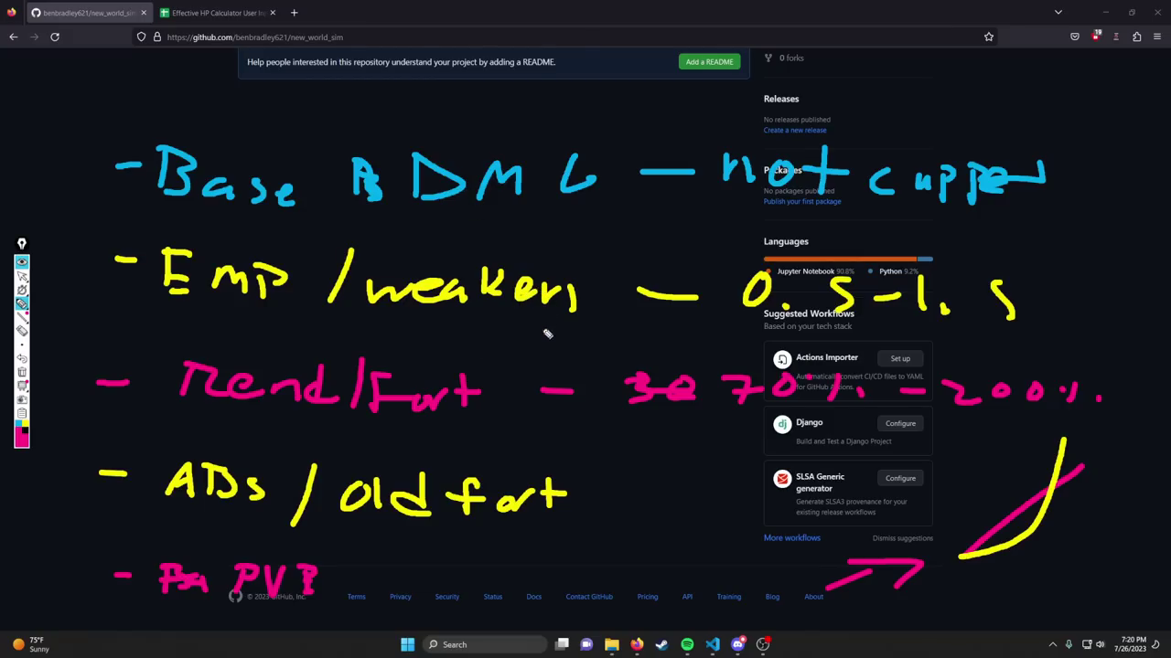
pyautogui.scroll(3, 548, 348)
pyautogui.scroll(-3, 575, 389)
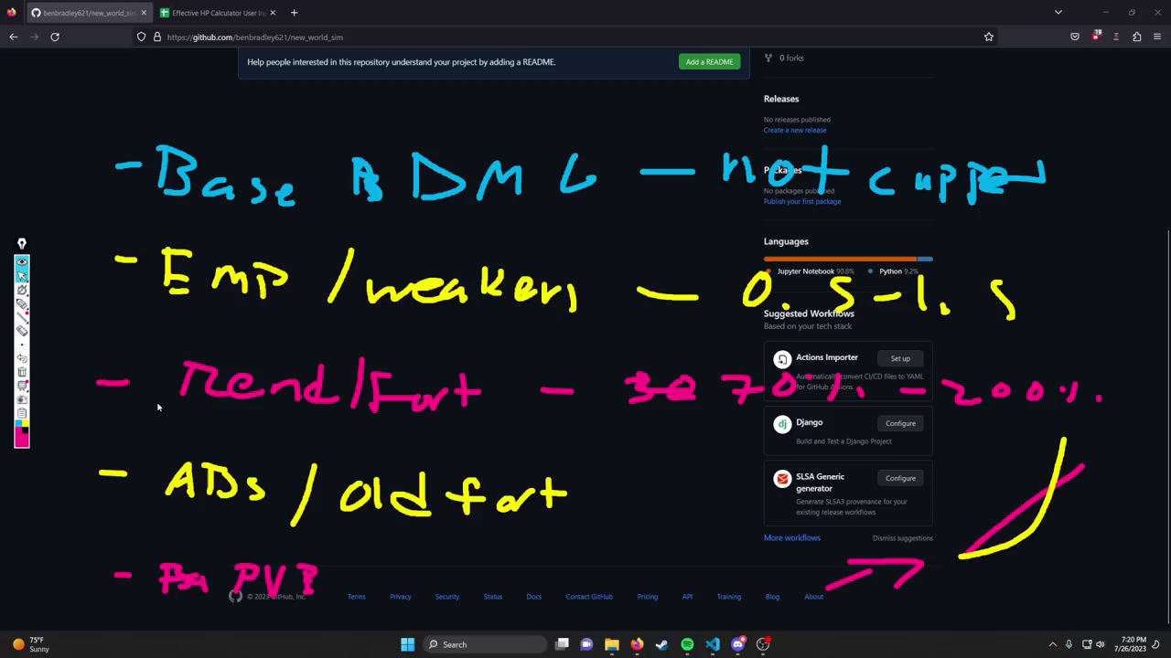
# Clear all drawings and switch to VS Code to view the damage simulation script and the analysis notebook.
pyautogui.click(22, 373)
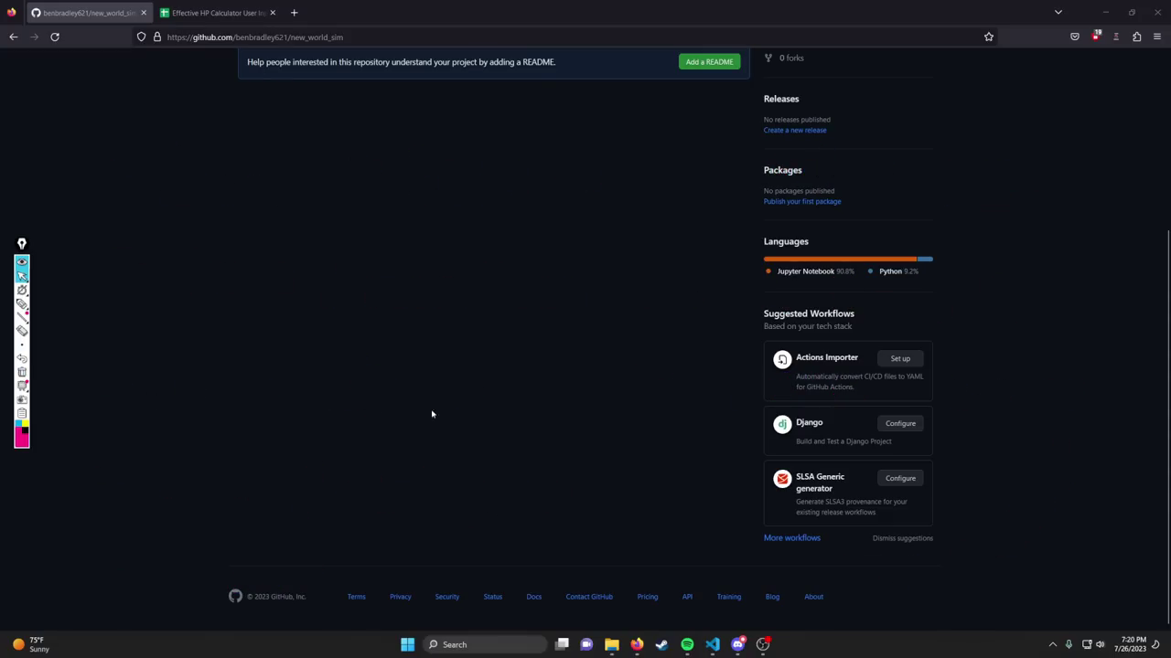
pyautogui.click(712, 645)
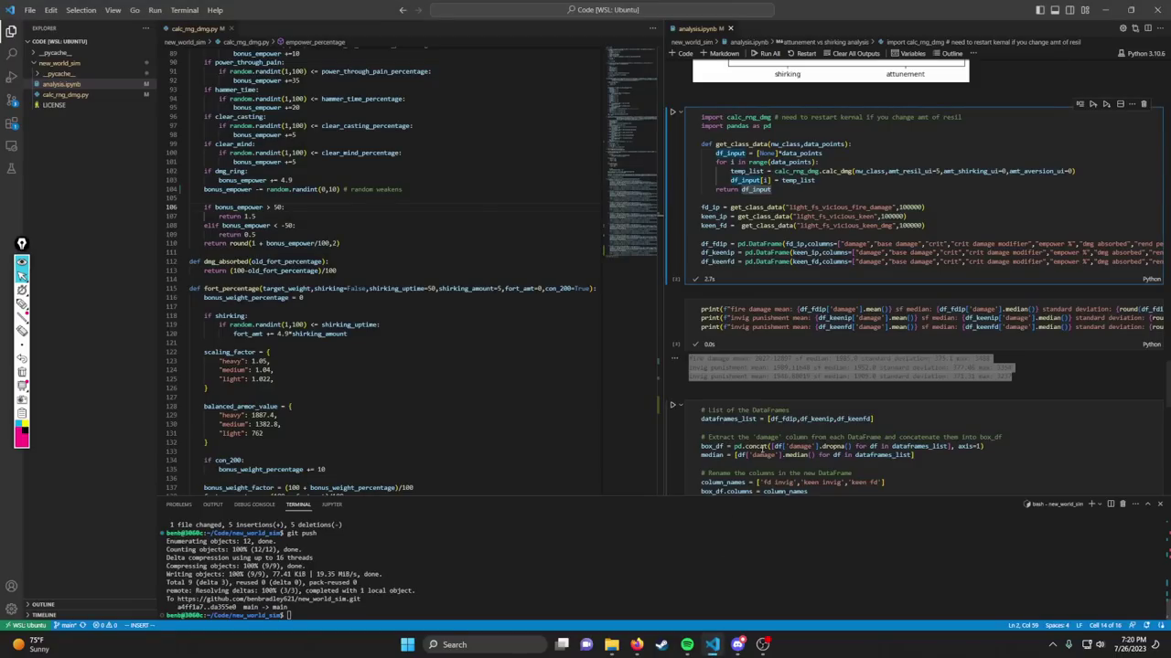
pyautogui.scroll(3, 815, 402)
pyautogui.scroll(1, 815, 401)
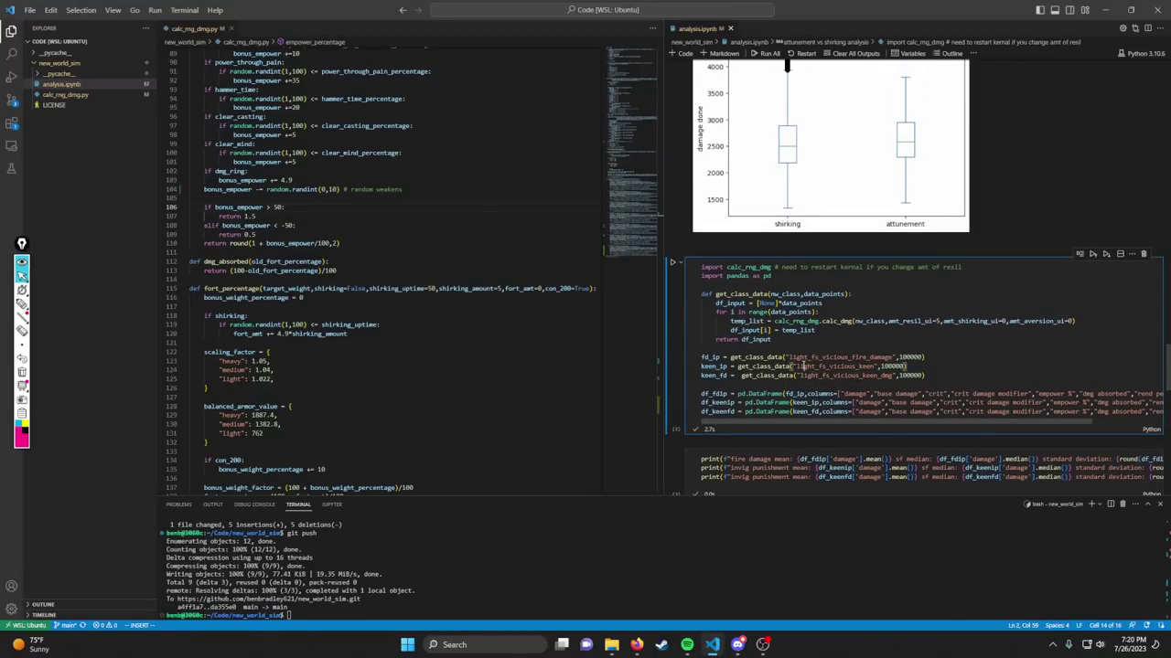
pyautogui.scroll(1, 525, 338)
pyautogui.scroll(-10, 882, 395)
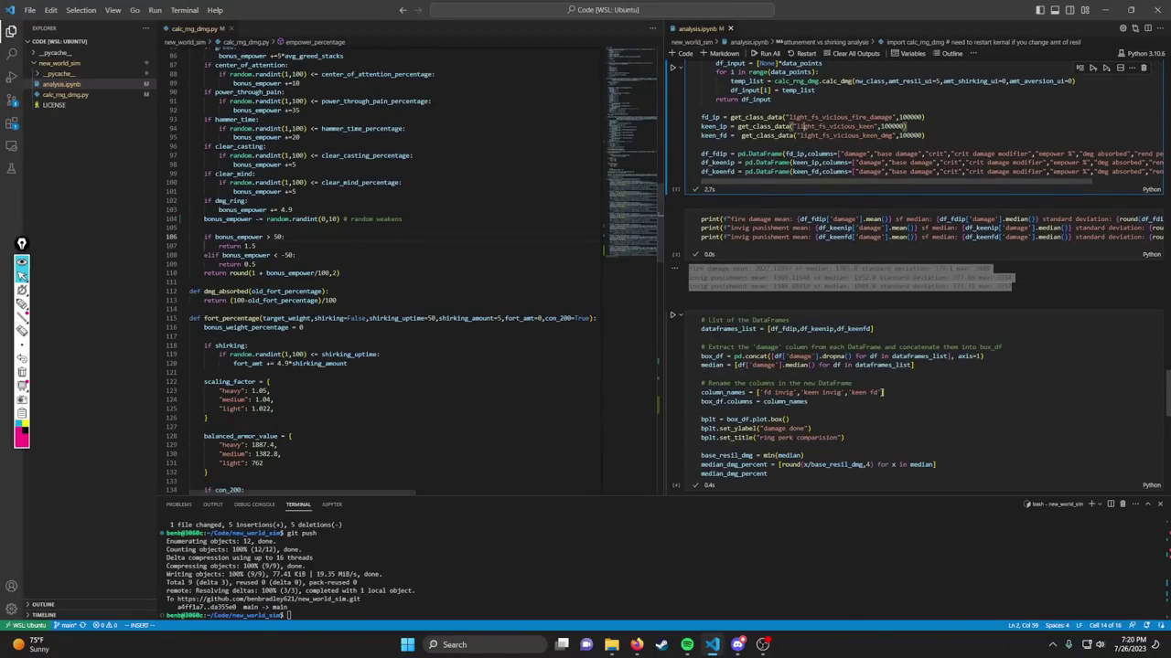
pyautogui.scroll(5, 882, 395)
pyautogui.scroll(1, 410, 254)
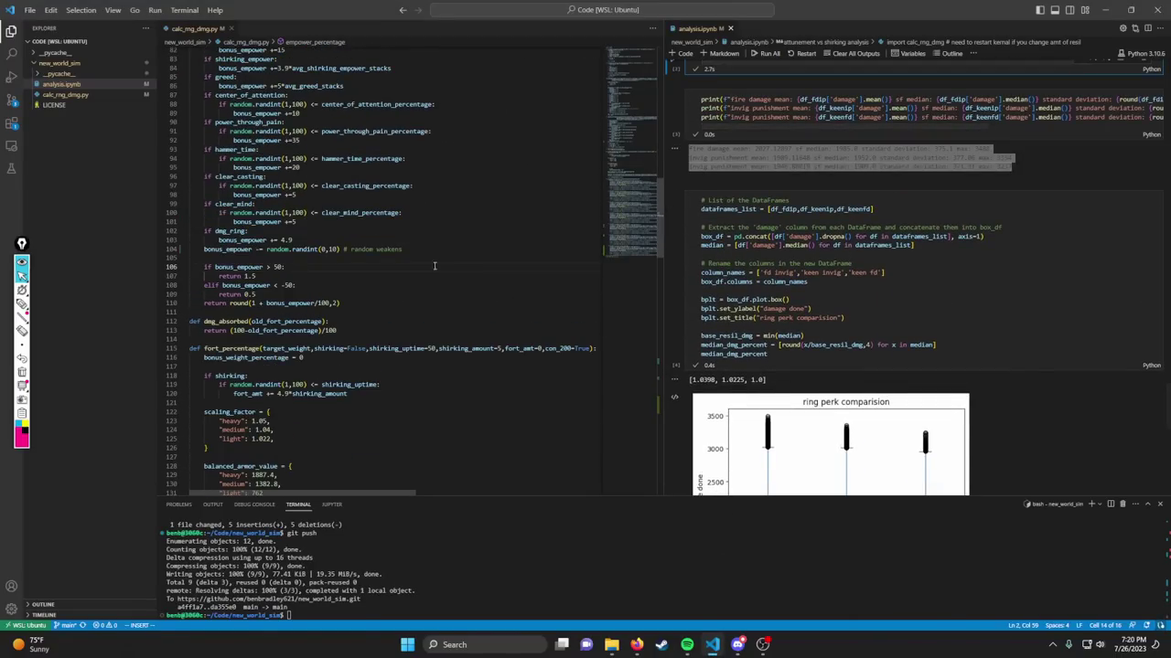
# Highlight the random weakens line that reduces bonus_empower in calc_rng_dmg.py.
pyautogui.click(410, 254)
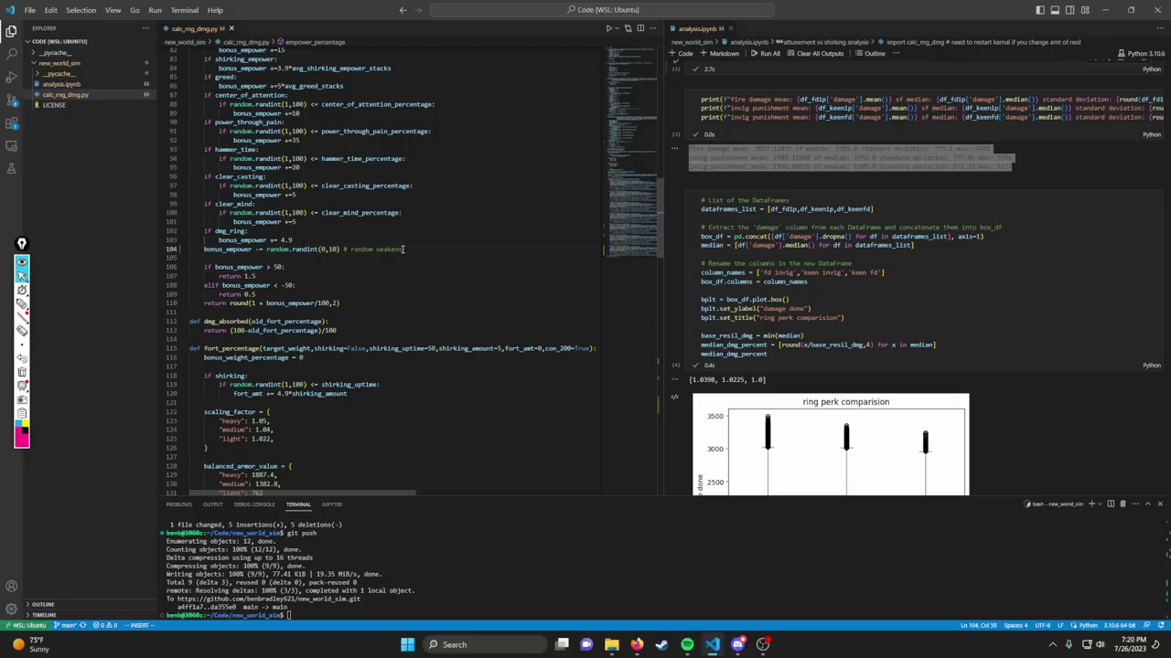
pyautogui.doubleClick(380, 250)
pyautogui.moveTo(402, 249); pyautogui.dragTo(201, 249)
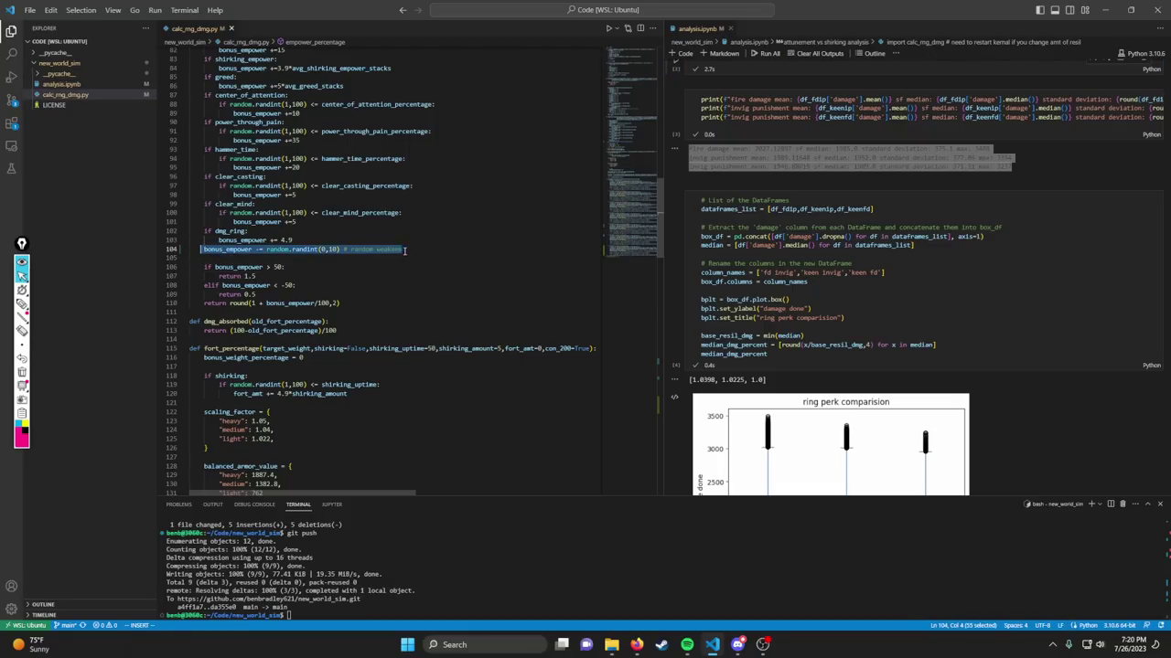
# Rerun the get_class_data cell, the damage statistics cell and the ring perk comparison plot cell in analysis.ipynb.
pyautogui.scroll(5, 818, 297)
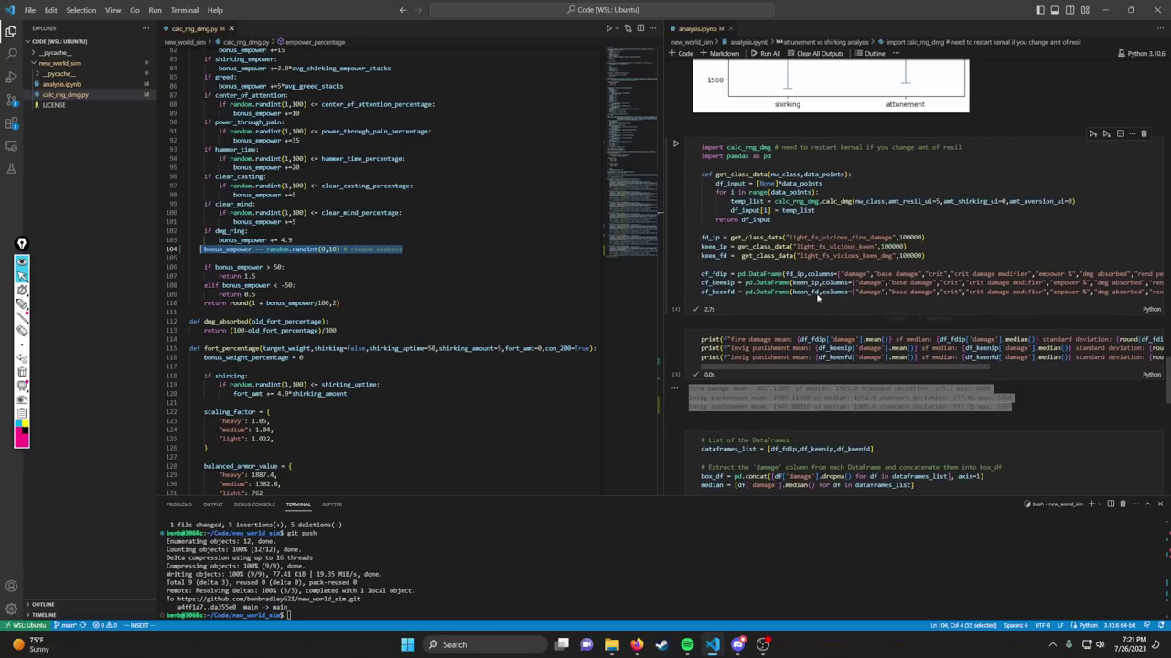
pyautogui.scroll(2, 818, 297)
pyautogui.click(674, 231)
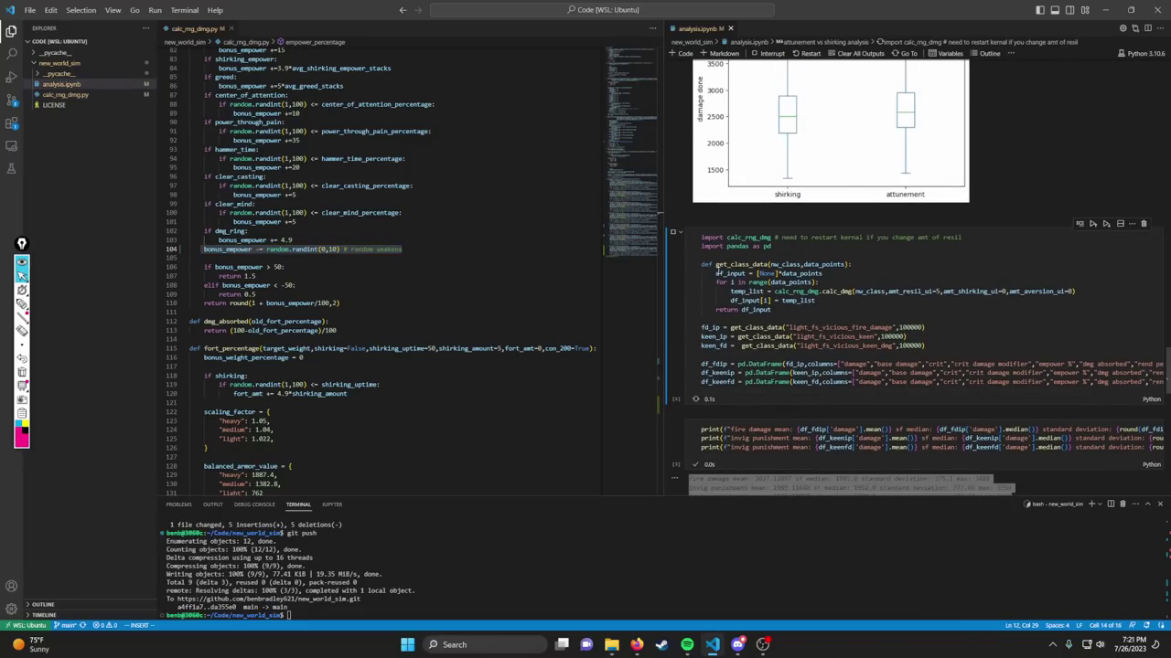
pyautogui.scroll(-2, 718, 273)
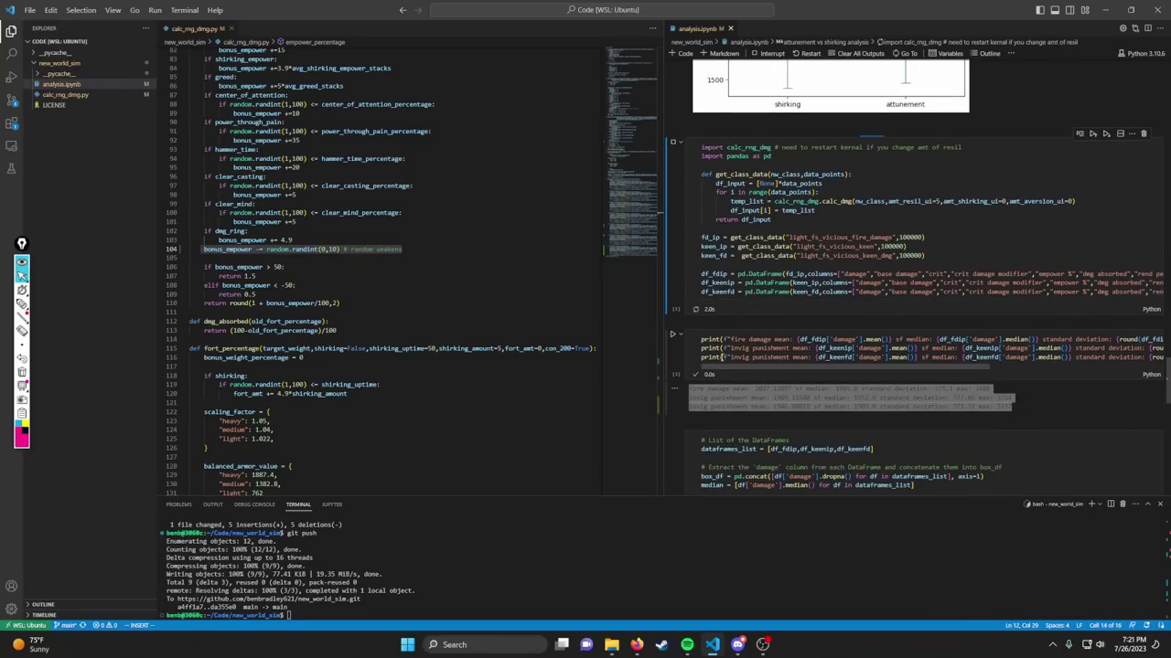
pyautogui.scroll(-6, 722, 348)
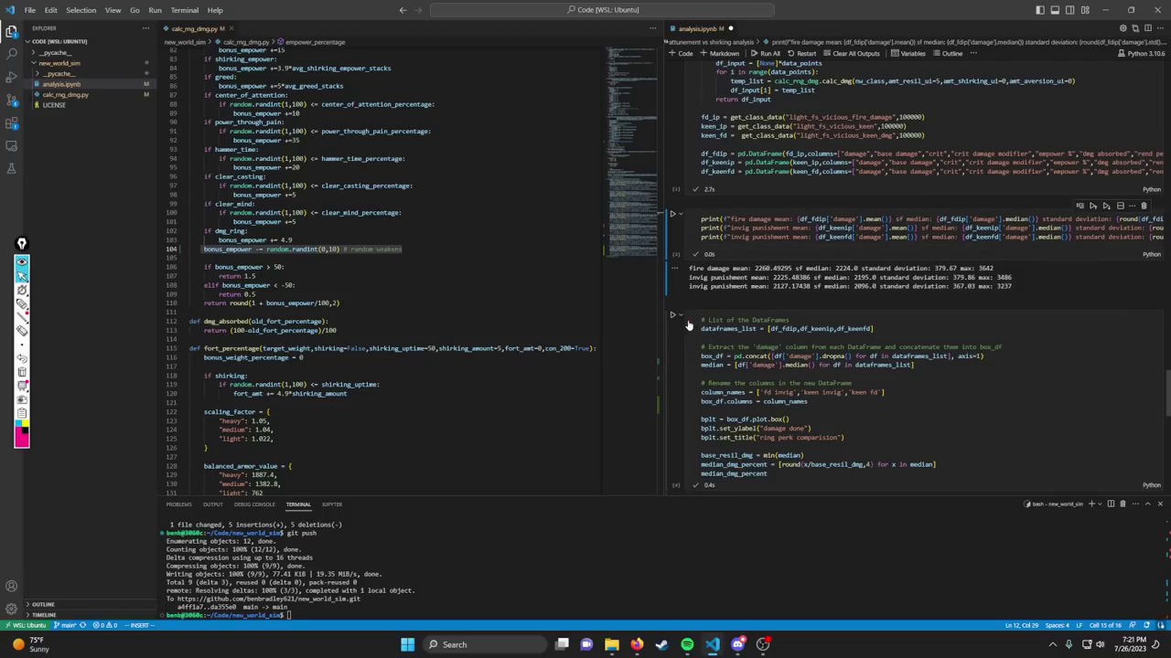
pyautogui.scroll(-3, 784, 357)
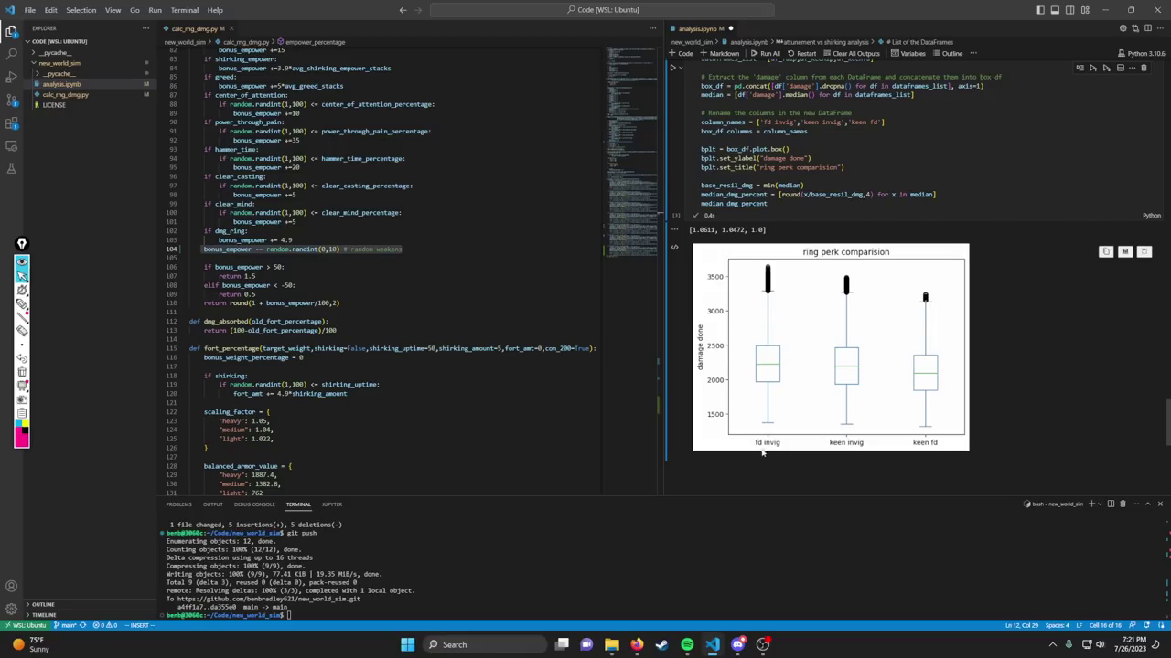
# Examine the ring perk box plot and the mean and max damage figures for the fire damage ring.
pyautogui.scroll(1, 831, 422)
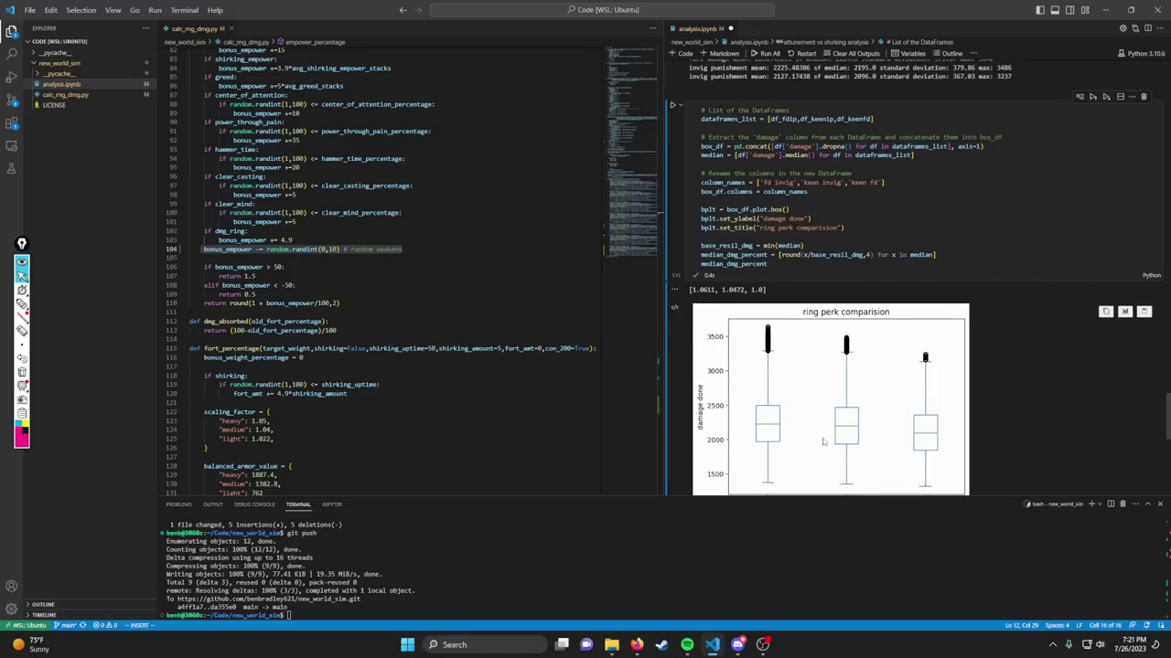
pyautogui.scroll(-1, 824, 443)
pyautogui.scroll(4, 796, 448)
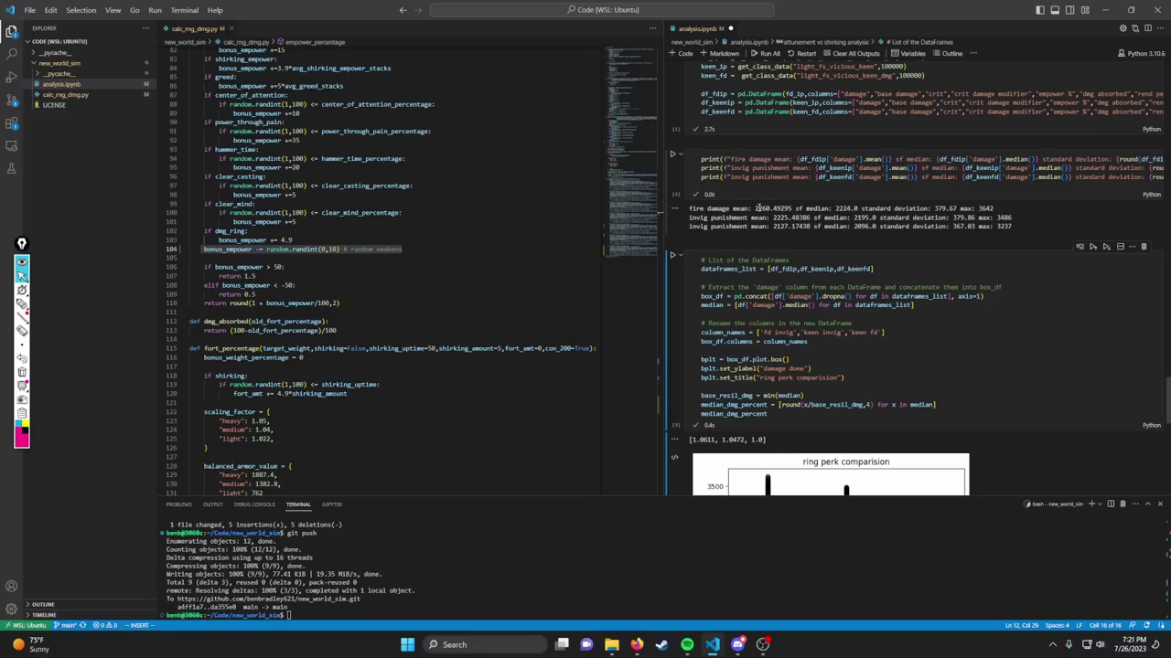
pyautogui.moveTo(756, 209); pyautogui.dragTo(1018, 220)
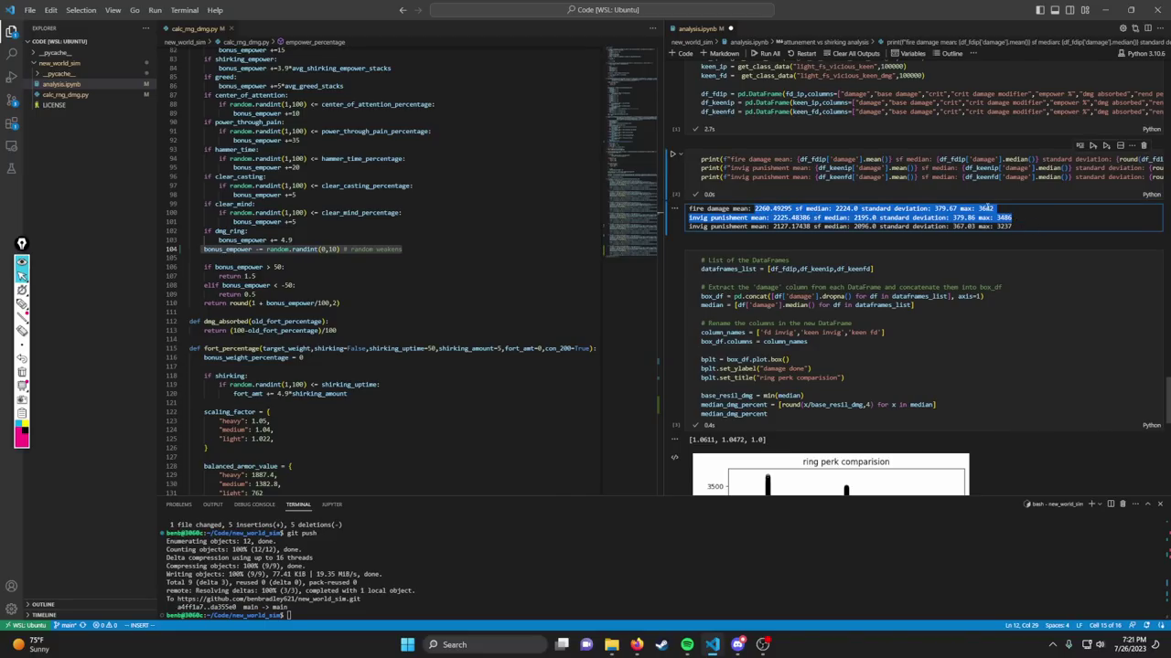
pyautogui.doubleClick(991, 209)
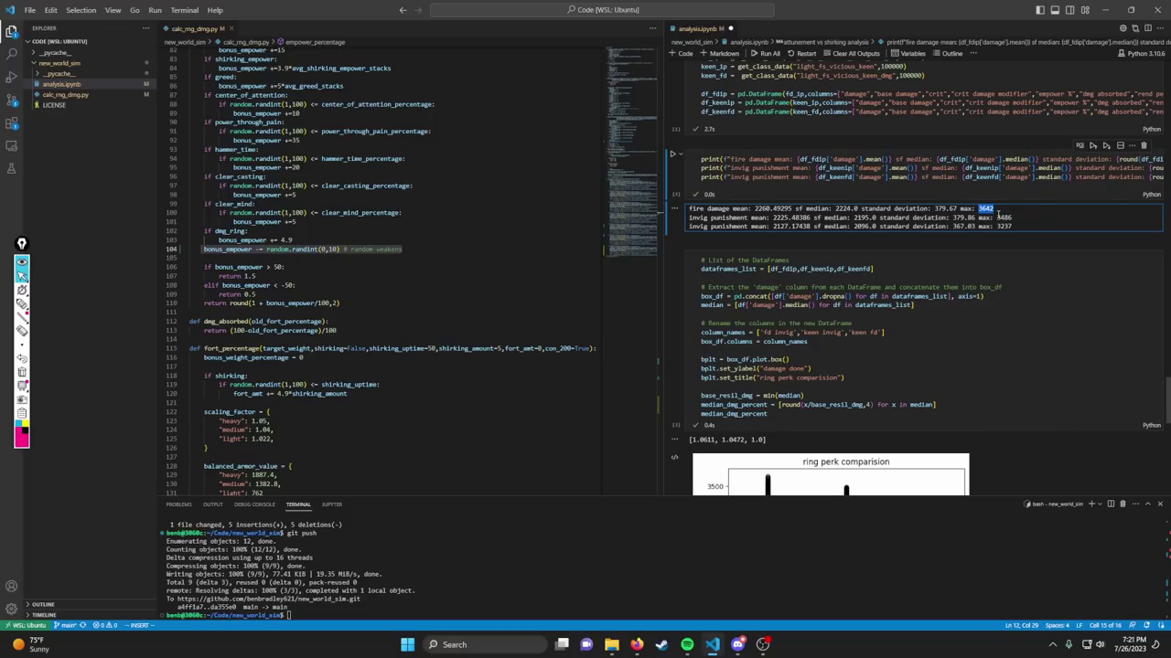
pyautogui.doubleClick(767, 208)
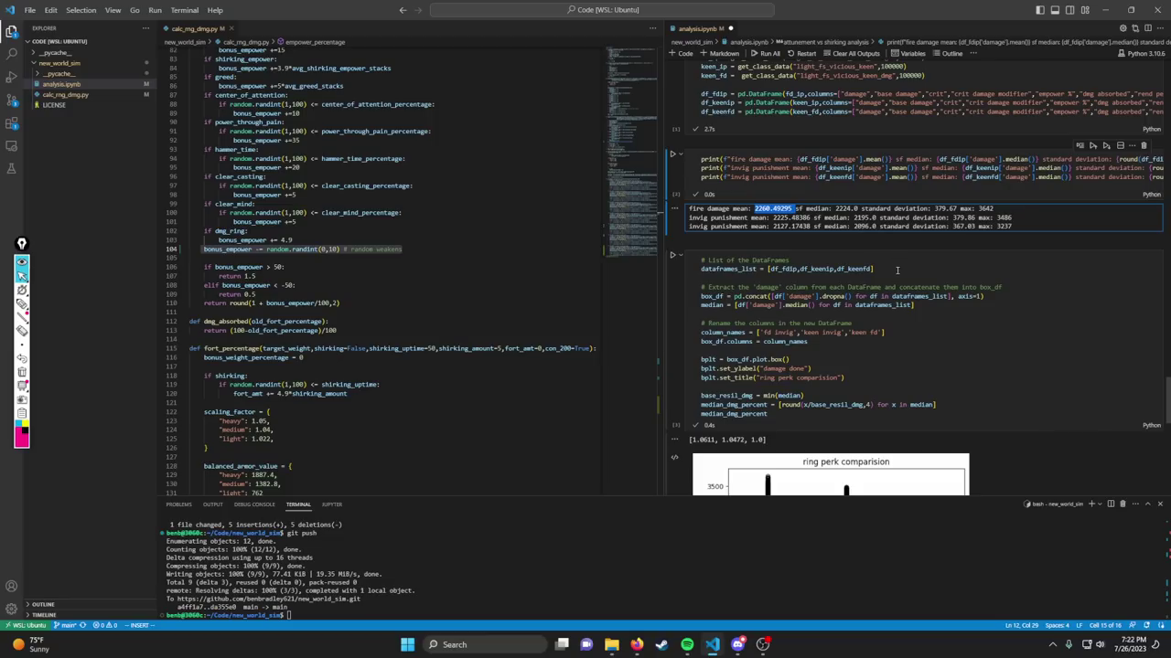
# Set the upper bound of the random weakens randint to 30 in calc_rng_dmg.py and save the file.
pyautogui.click(333, 249)
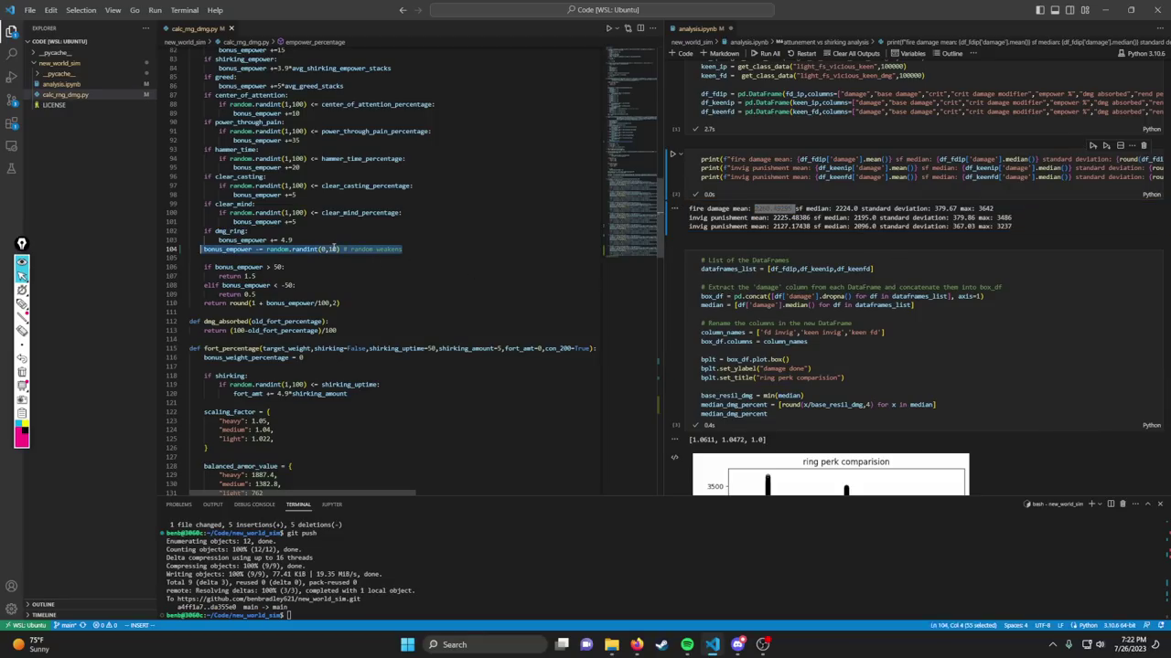
pyautogui.press('BackSpace')
pyautogui.write('3')
pyautogui.press('Down')
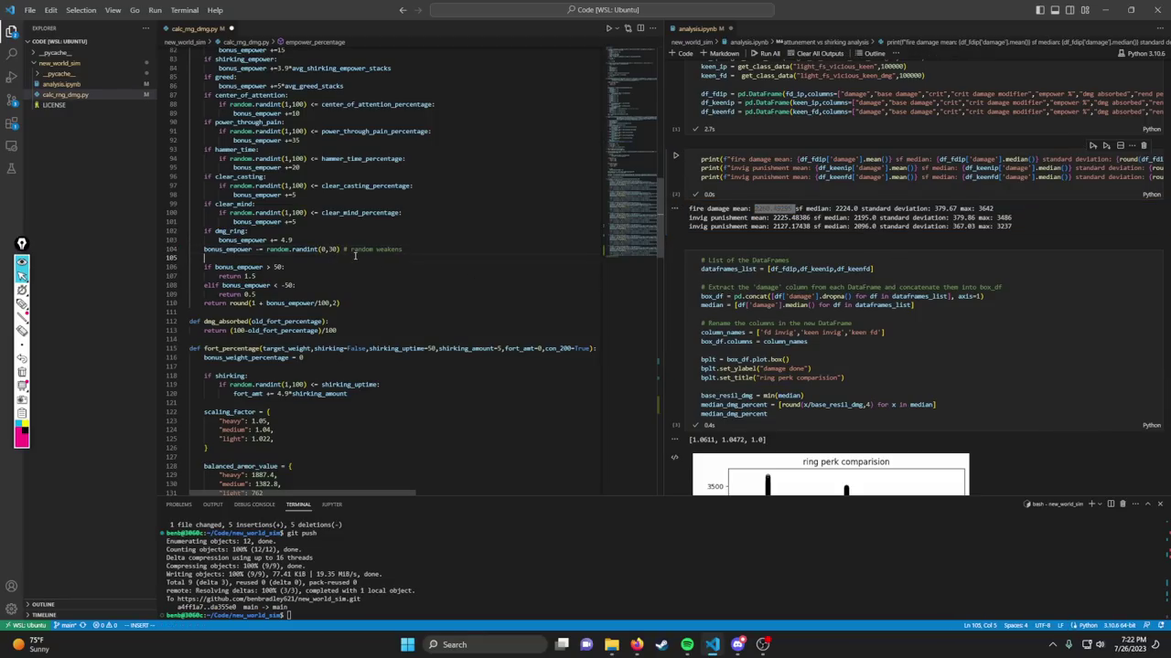
# Restart the notebook kernel and rerun the cell that imports calc_rng_dmg and generates the class damage data.
pyautogui.scroll(3, 814, 243)
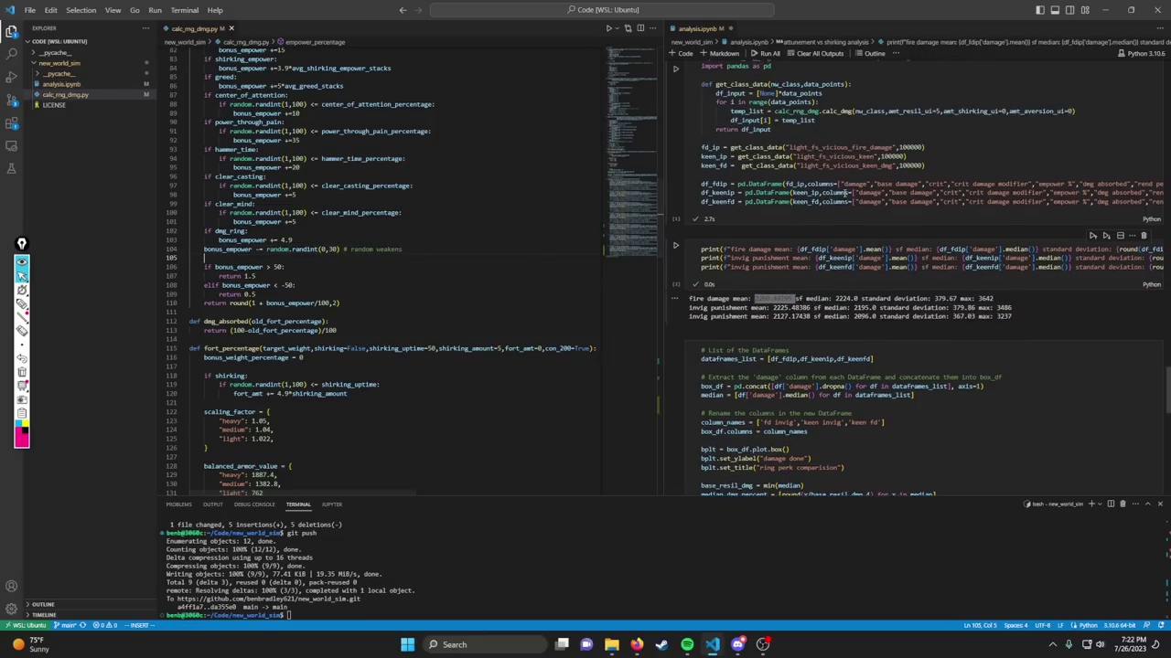
pyautogui.scroll(-4, 814, 242)
pyautogui.scroll(-3, 814, 242)
pyautogui.scroll(8, 814, 243)
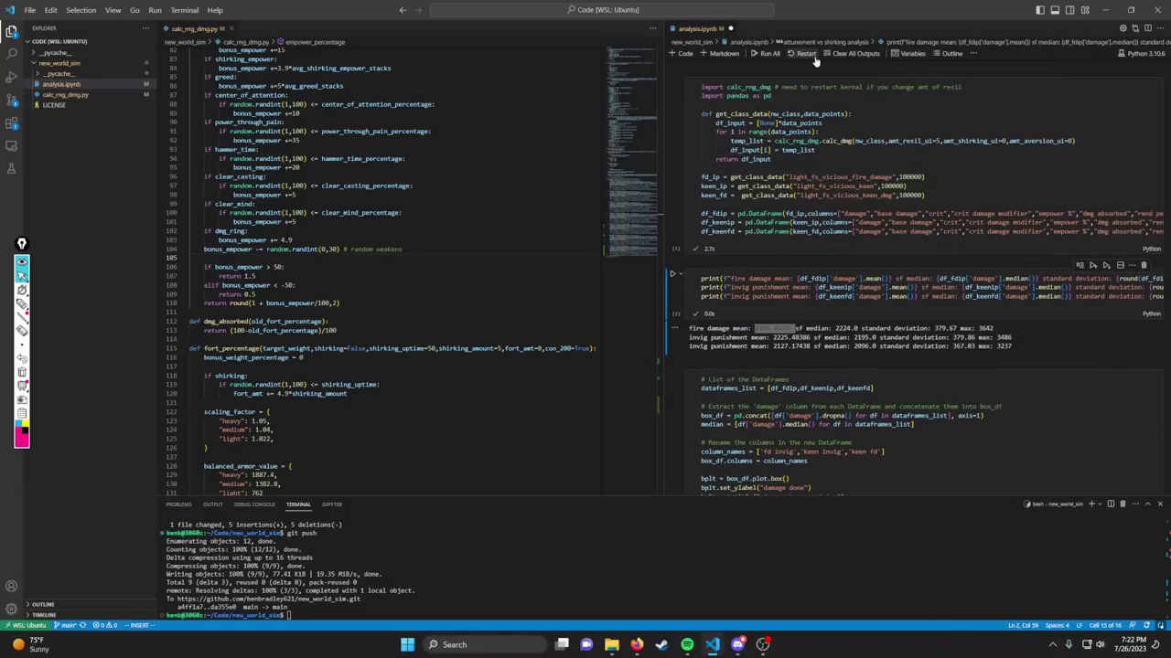
pyautogui.click(802, 53)
pyautogui.click(573, 324)
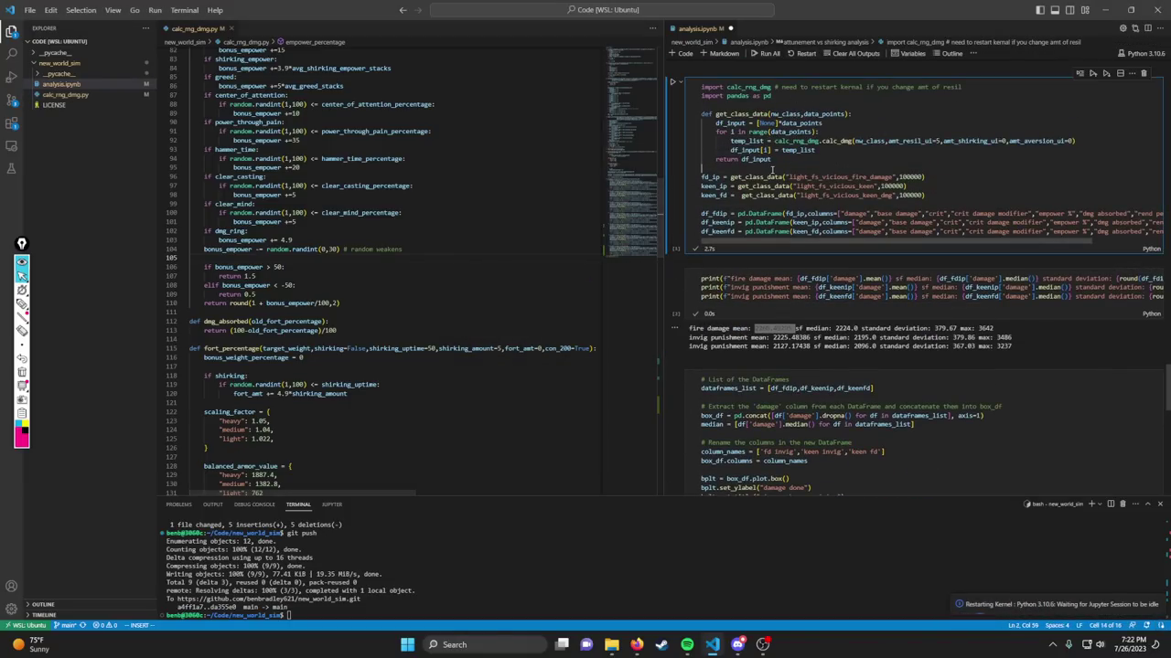
pyautogui.click(672, 84)
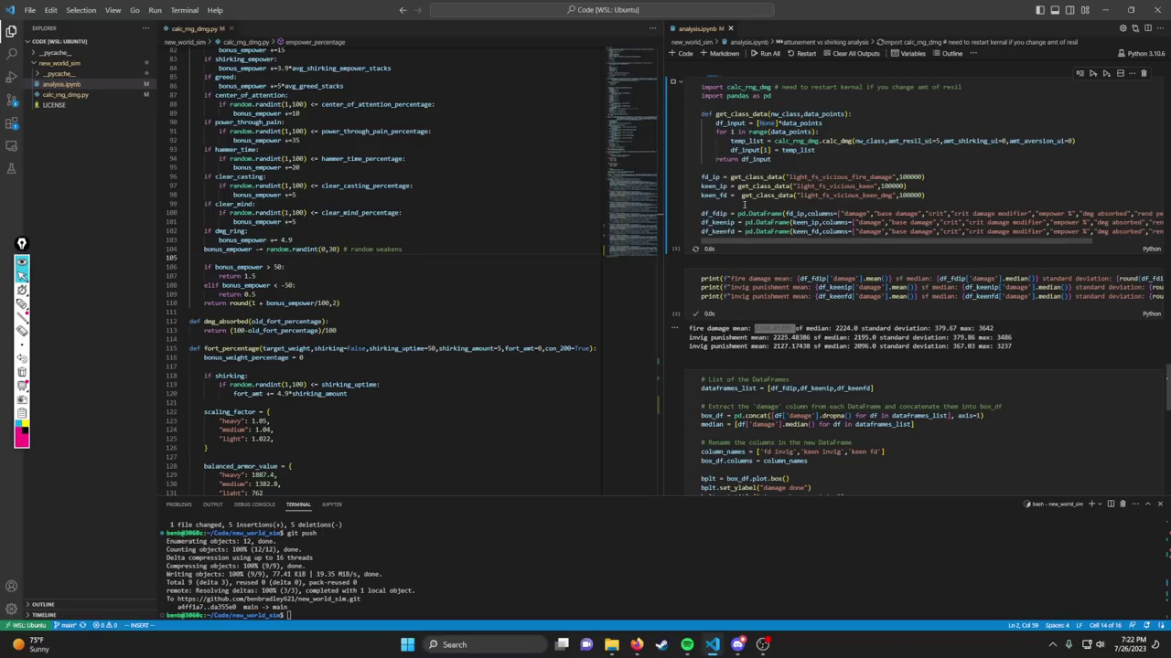
# Rerun the damage statistics cell and the ring perk comparison plot cell in analysis.ipynb.
pyautogui.scroll(-1, 756, 212)
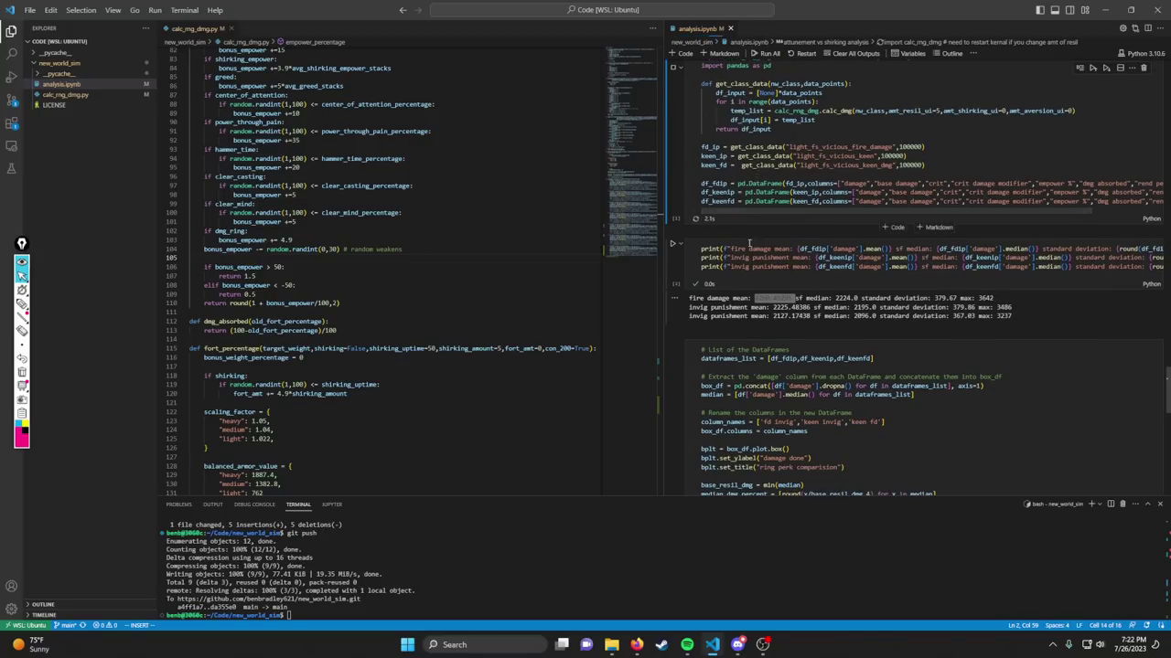
pyautogui.click(672, 245)
pyautogui.scroll(-2, 672, 245)
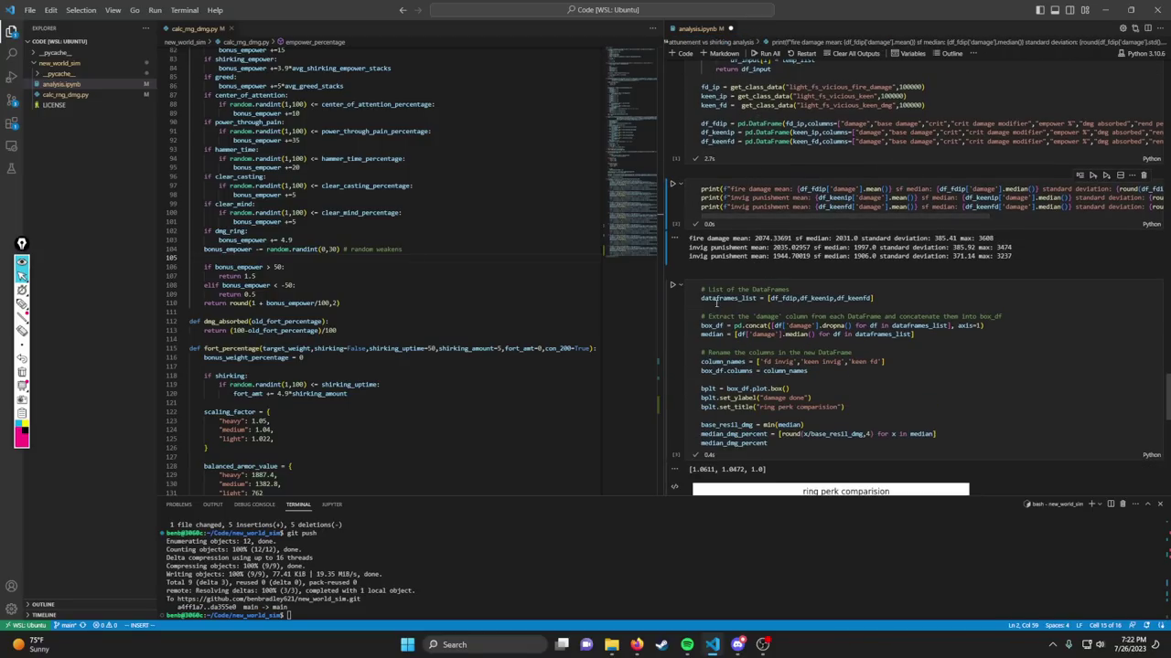
pyautogui.click(673, 284)
pyautogui.scroll(-7, 894, 314)
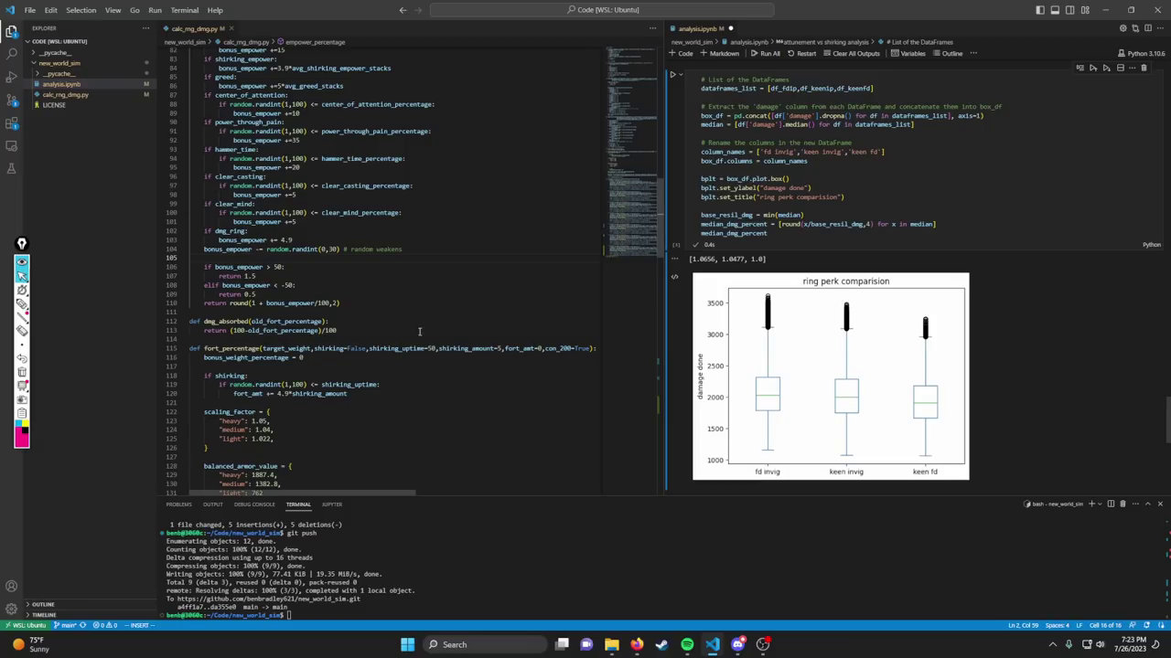
# Change the invig_punishment random bonus divisor to 4 in the base_dmg function of calc_rng_dmg.py and save the file.
pyautogui.scroll(2, 352, 186)
pyautogui.scroll(2, 355, 210)
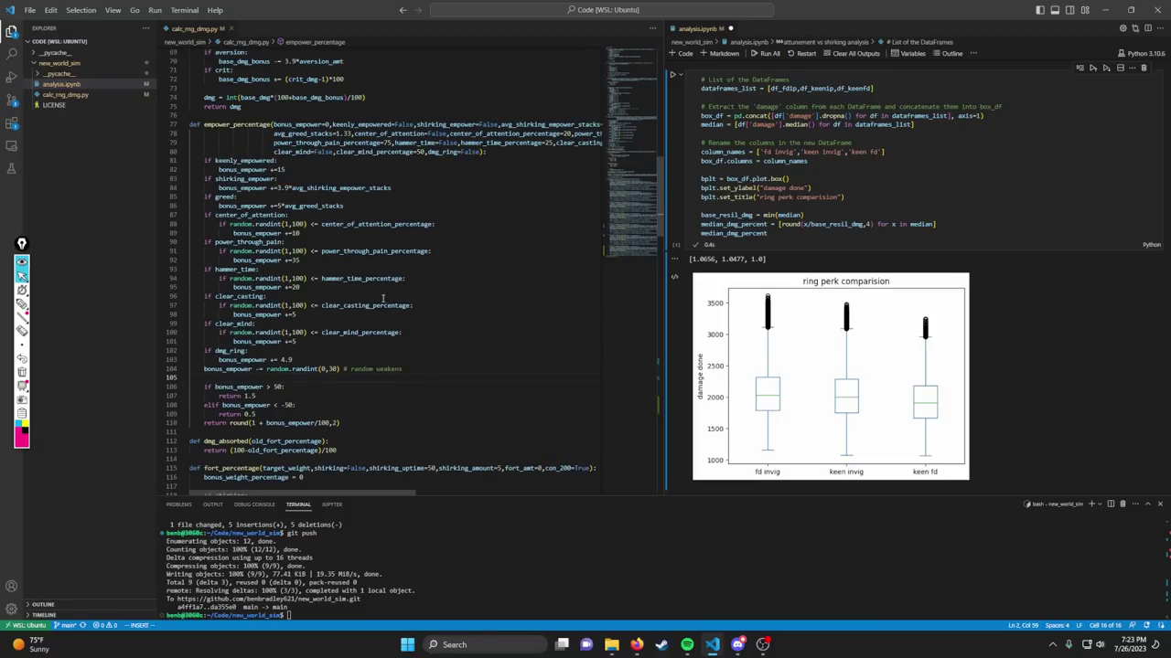
pyautogui.scroll(-3, 399, 335)
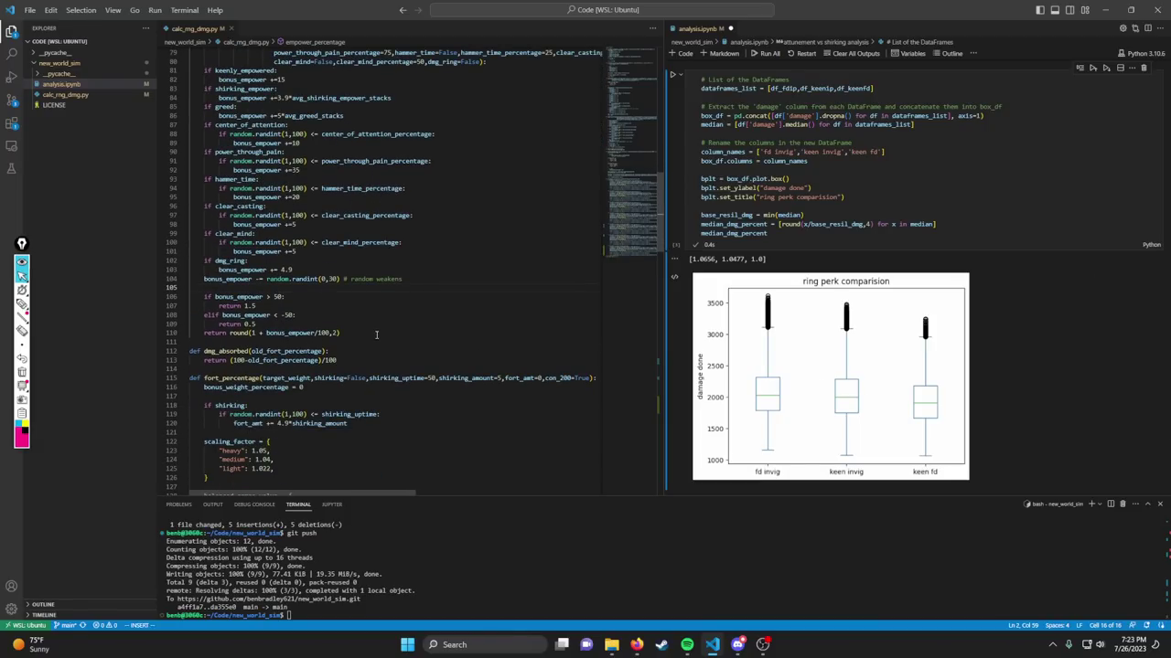
pyautogui.scroll(10, 376, 335)
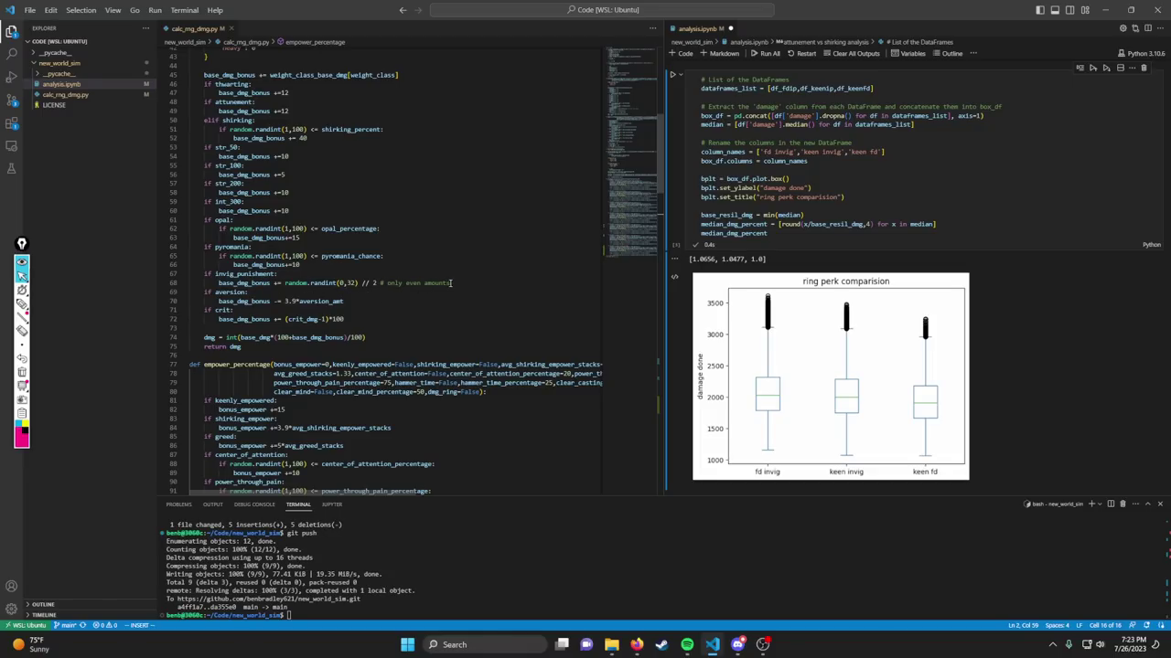
pyautogui.moveTo(451, 283); pyautogui.dragTo(212, 284)
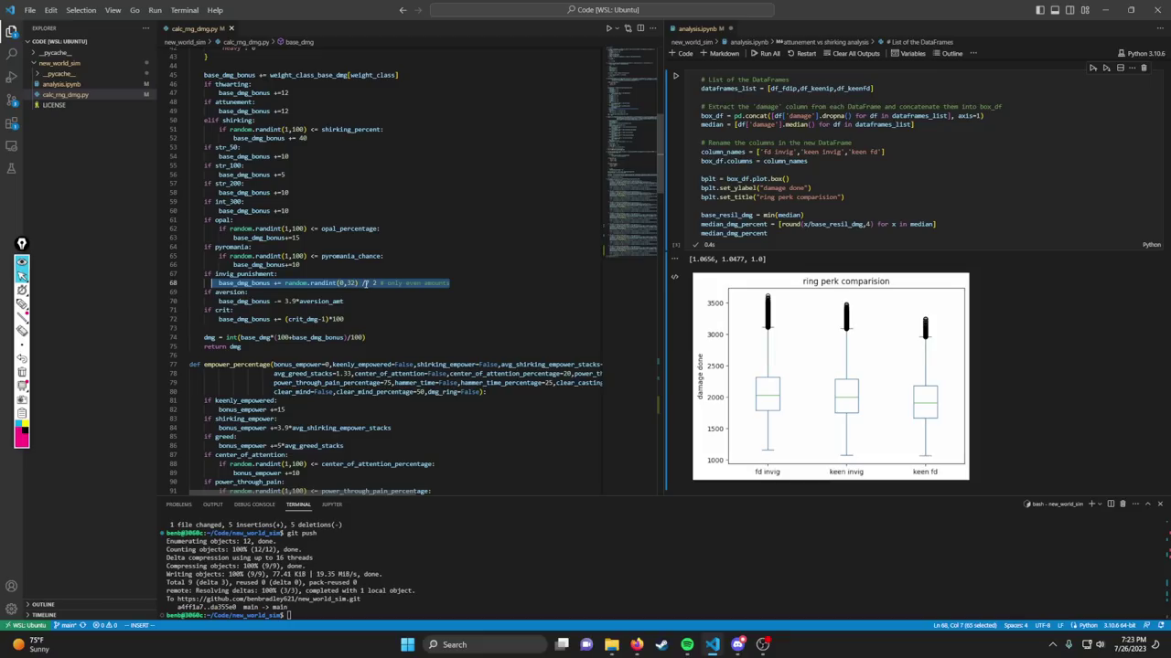
pyautogui.click(374, 284)
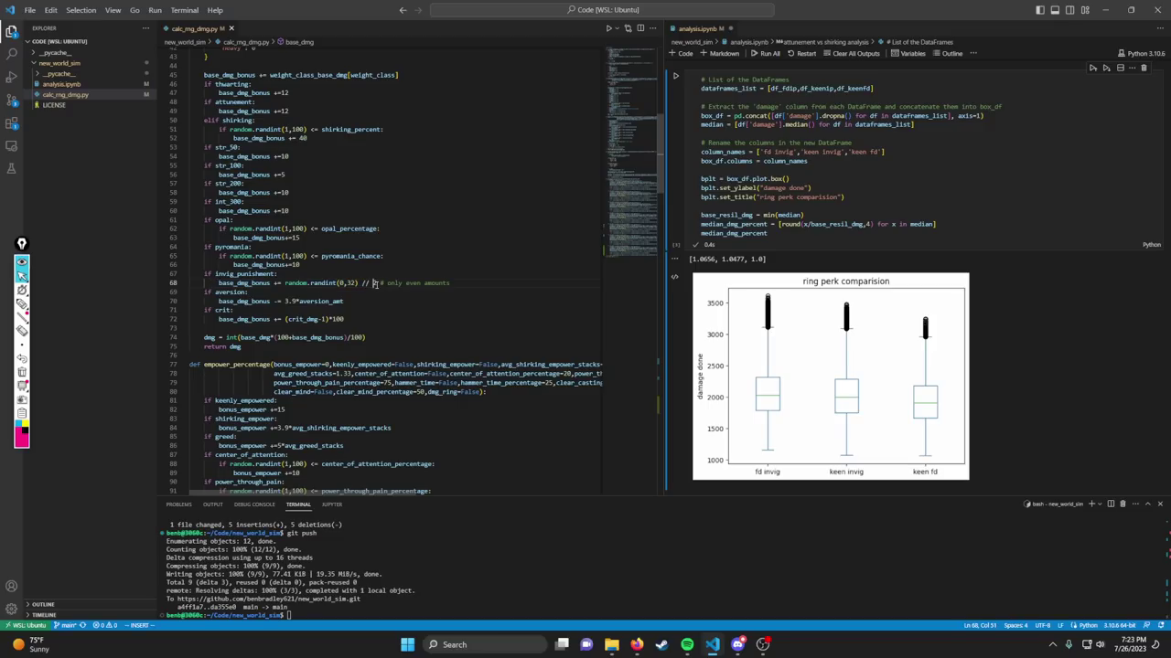
pyautogui.press('BackSpace')
pyautogui.write('4')
pyautogui.click(385, 295)
pyautogui.hotkey('ctrl', 's')
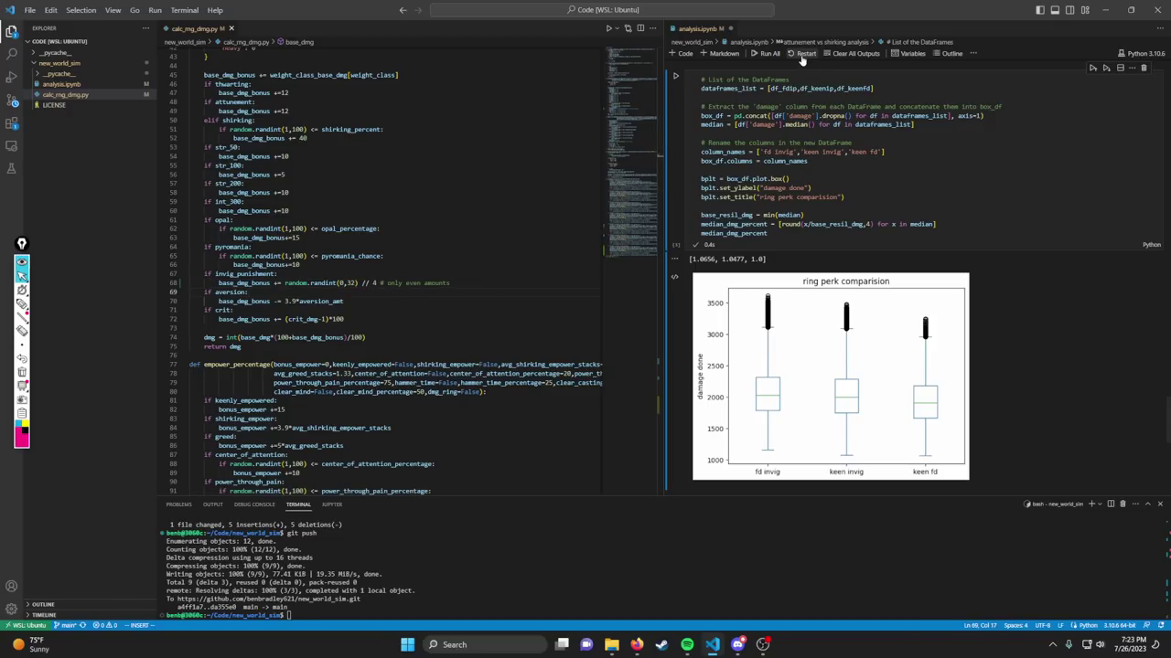
# Restart the notebook kernel and rerun the get_class_data cell with the changed invigorating punishment bonus.
pyautogui.click(802, 54)
pyautogui.click(557, 319)
pyautogui.scroll(4, 755, 195)
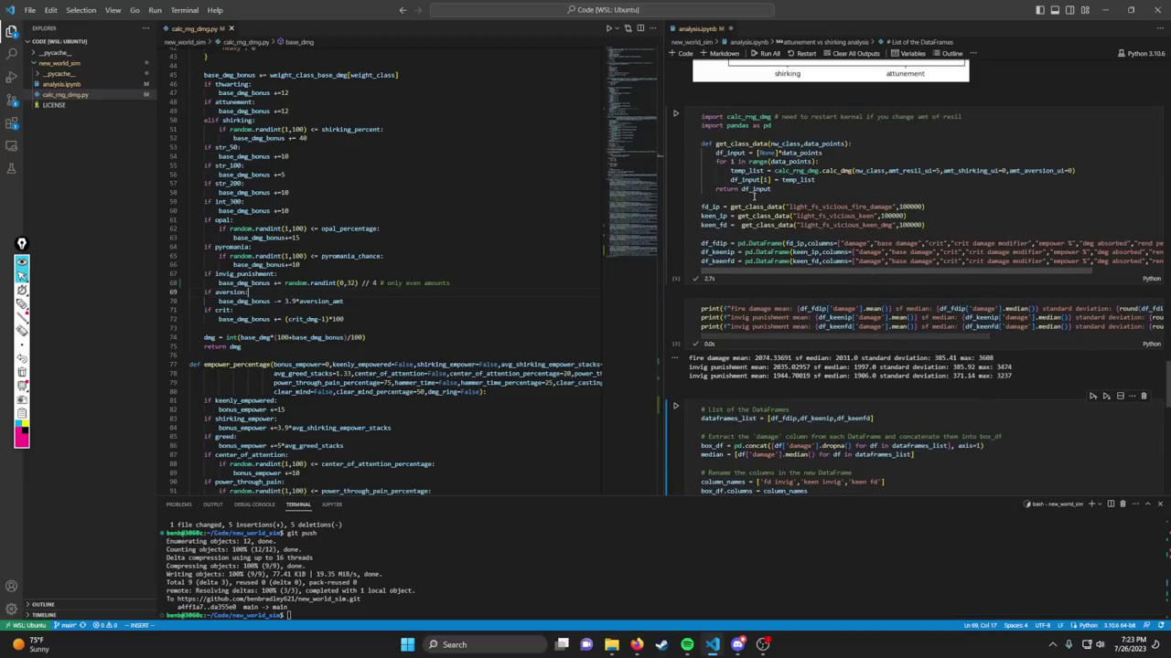
pyautogui.click(755, 195)
pyautogui.hotkey('ctrl', 'Return')
pyautogui.scroll(-2, 745, 220)
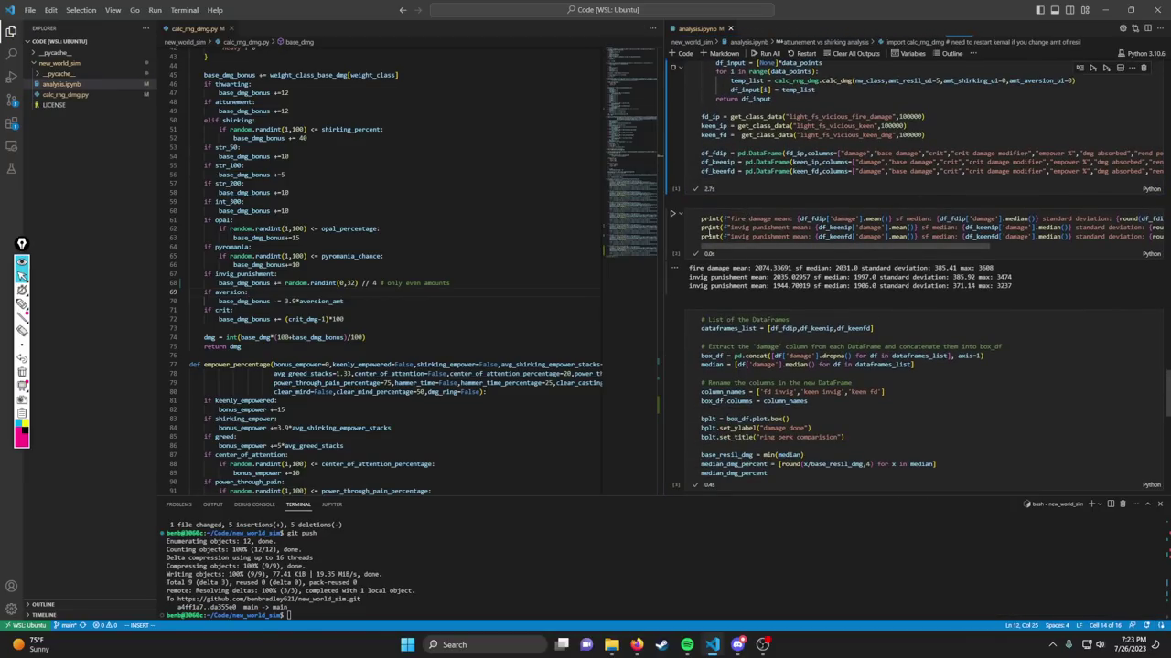
# Rerun the mean, median and max print cell and the ring perk box plot cell on the newly generated data.
pyautogui.click(709, 231)
pyautogui.hotkey('shift', 'Return')
pyautogui.hotkey('shift', 'Return')
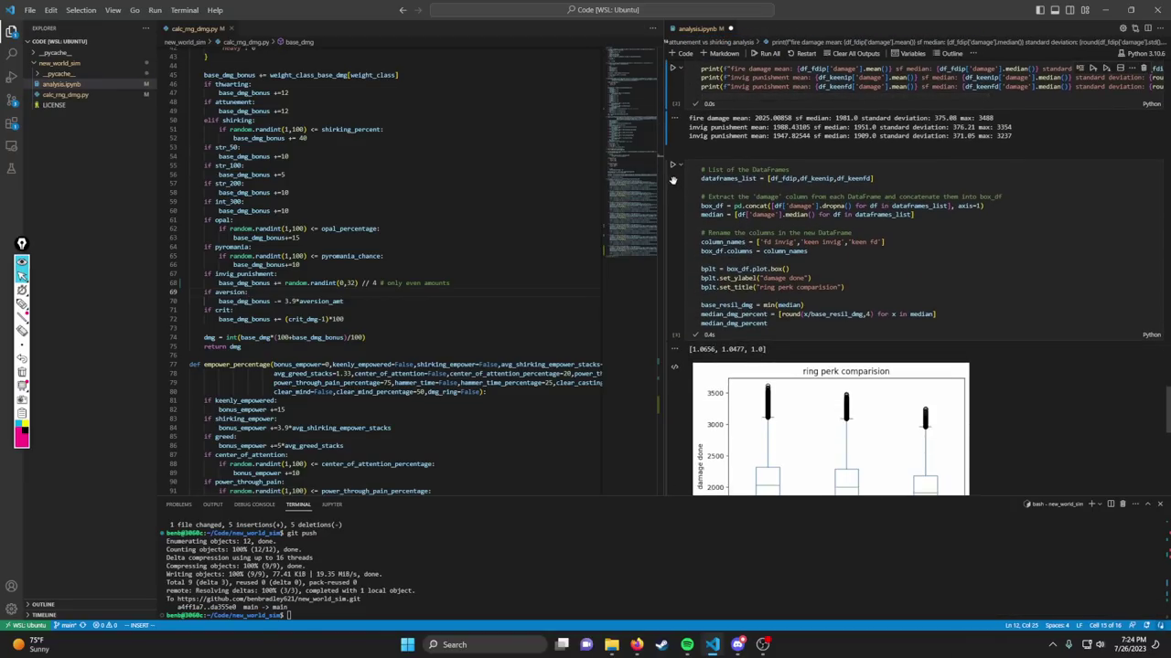
pyautogui.click(672, 166)
pyautogui.scroll(-2, 787, 230)
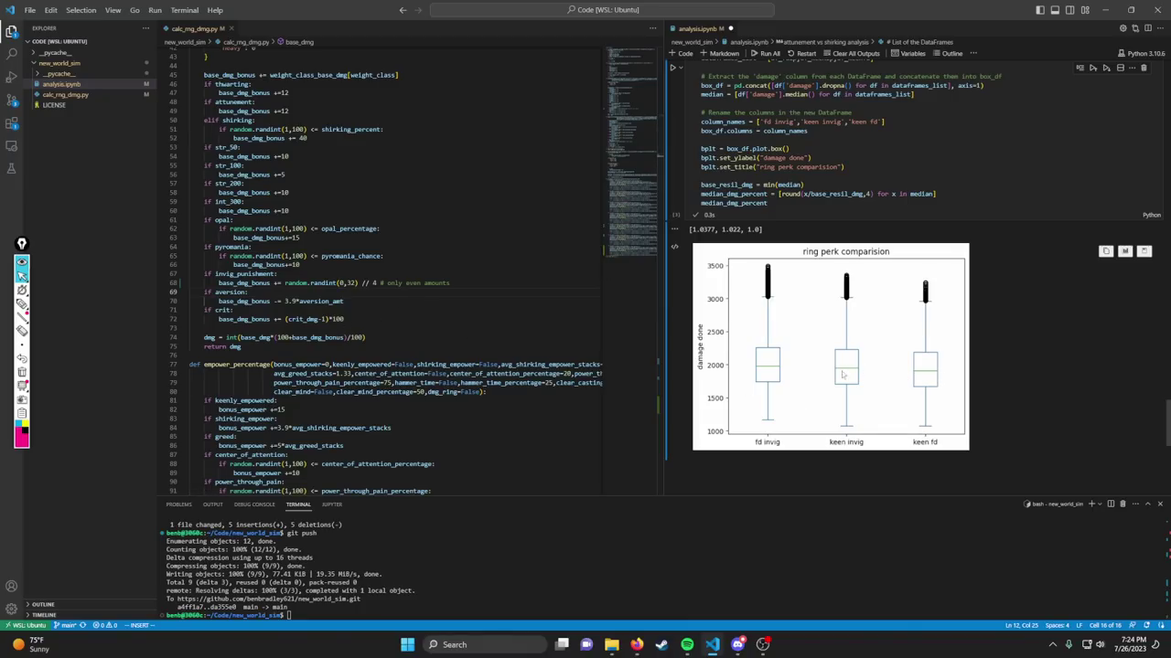
# Examine the printed fire damage statistics and compare the three ring perk combinations in the box plot.
pyautogui.scroll(1, 830, 346)
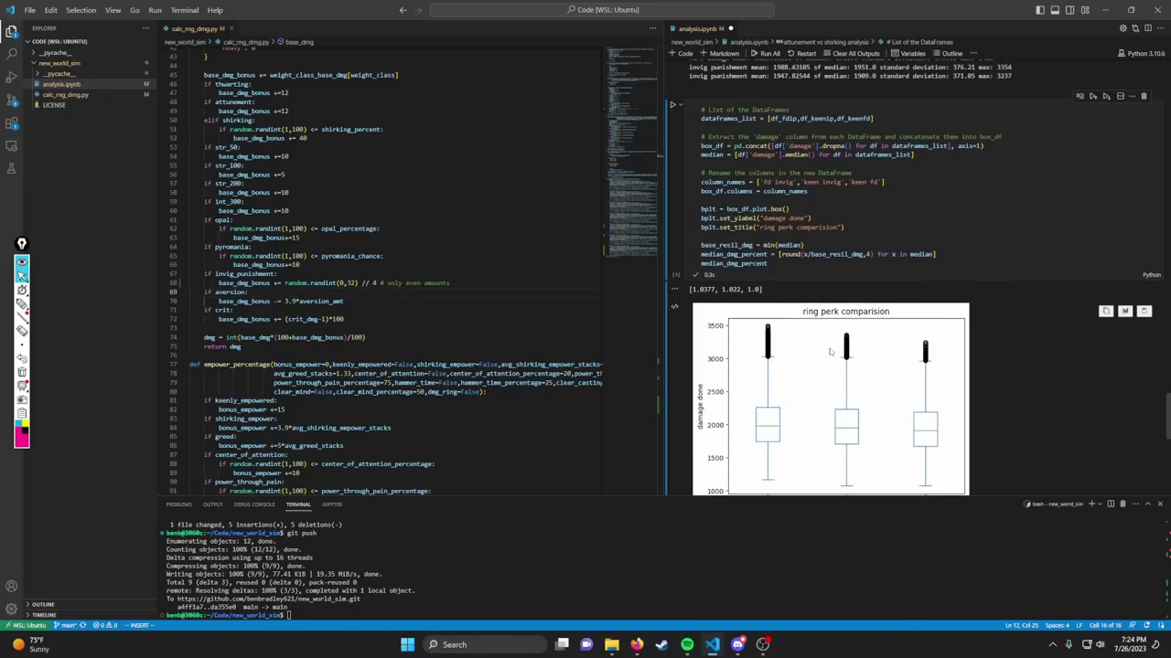
pyautogui.scroll(3, 831, 348)
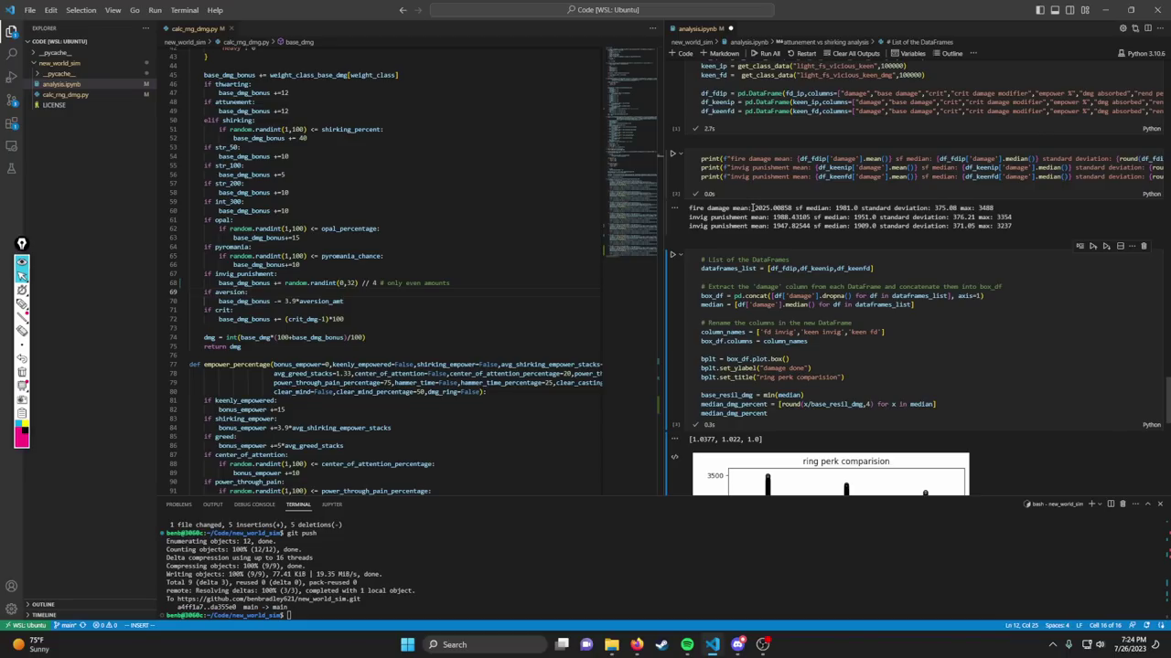
pyautogui.moveTo(752, 208); pyautogui.dragTo(995, 213)
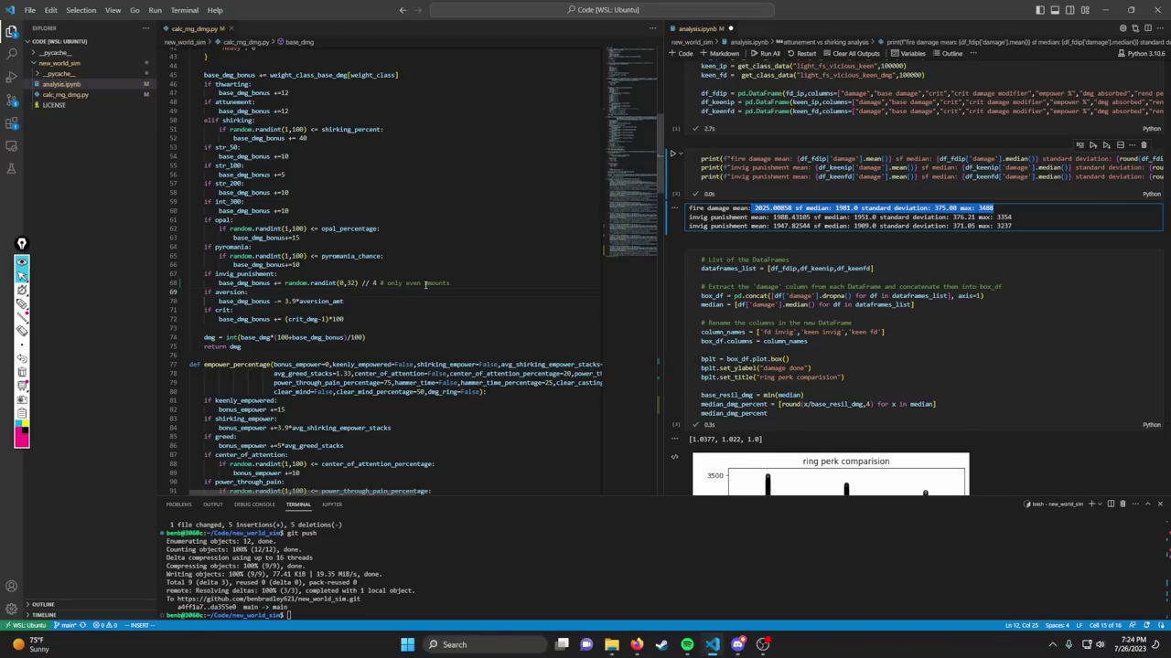
pyautogui.scroll(-5, 809, 340)
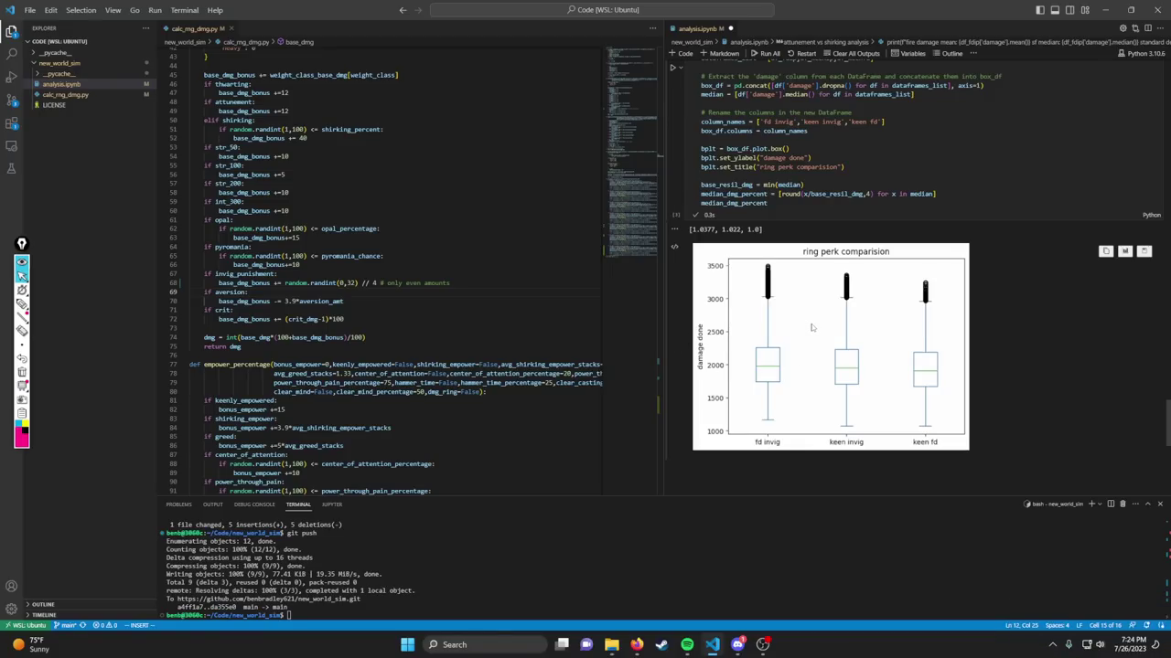
pyautogui.scroll(6, 814, 329)
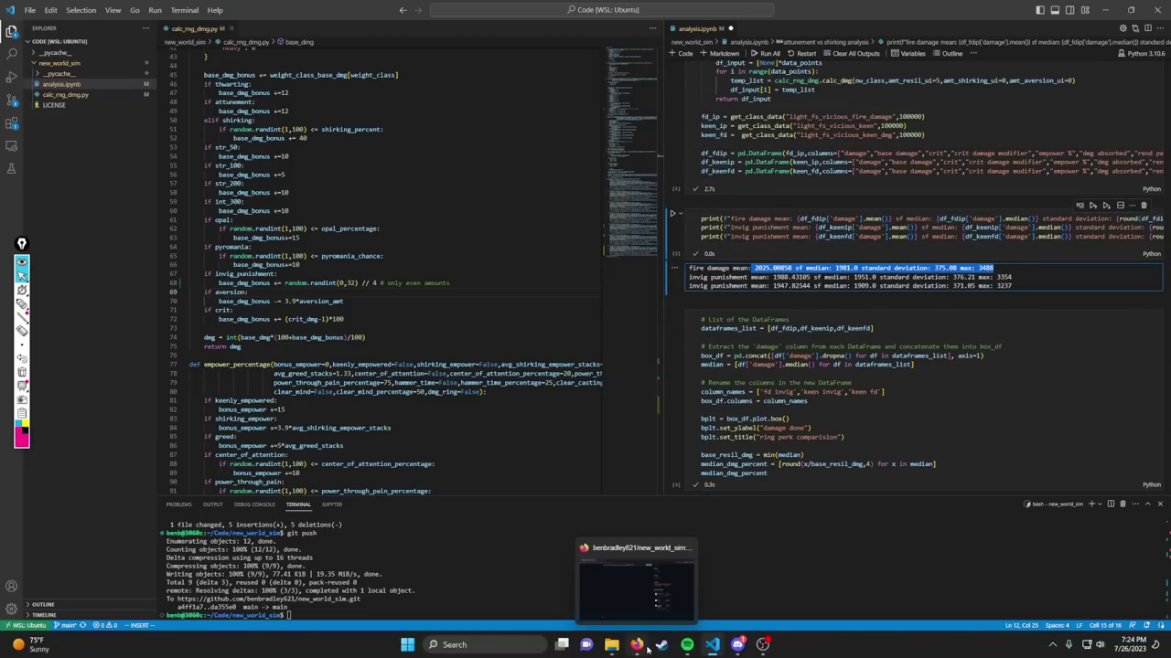
# Switch to Firefox to view the new_world_sim GitHub repository, and return to VS Code to review the git push output and ring perk plot.
pyautogui.click(647, 650)
pyautogui.scroll(3, 457, 274)
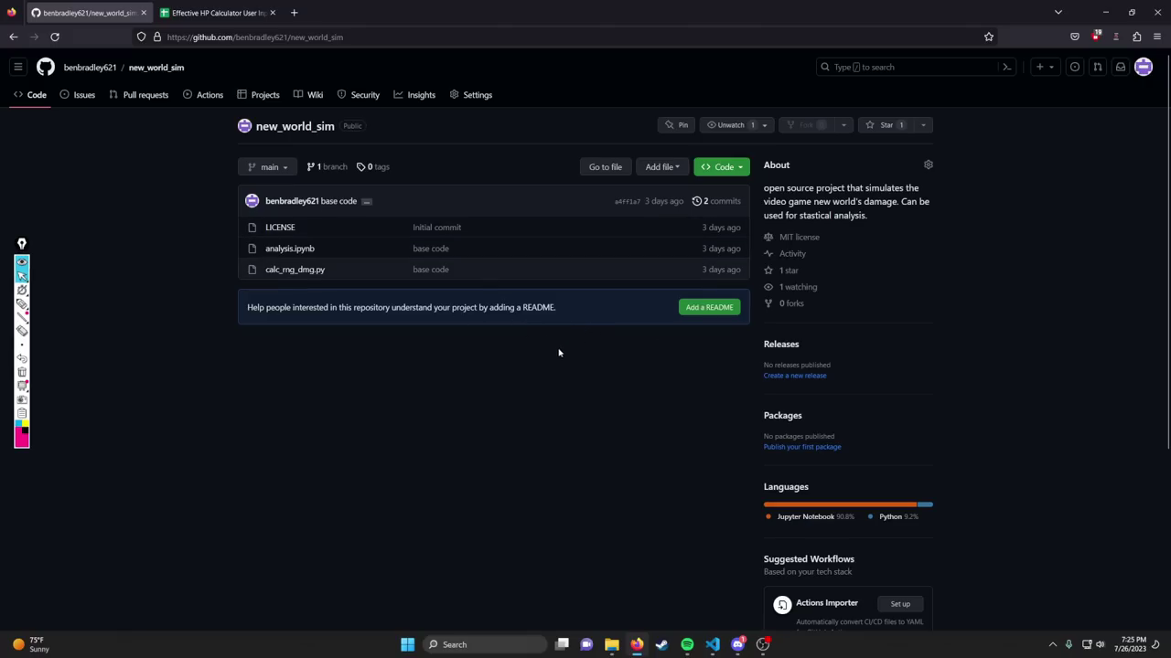
pyautogui.click(1107, 13)
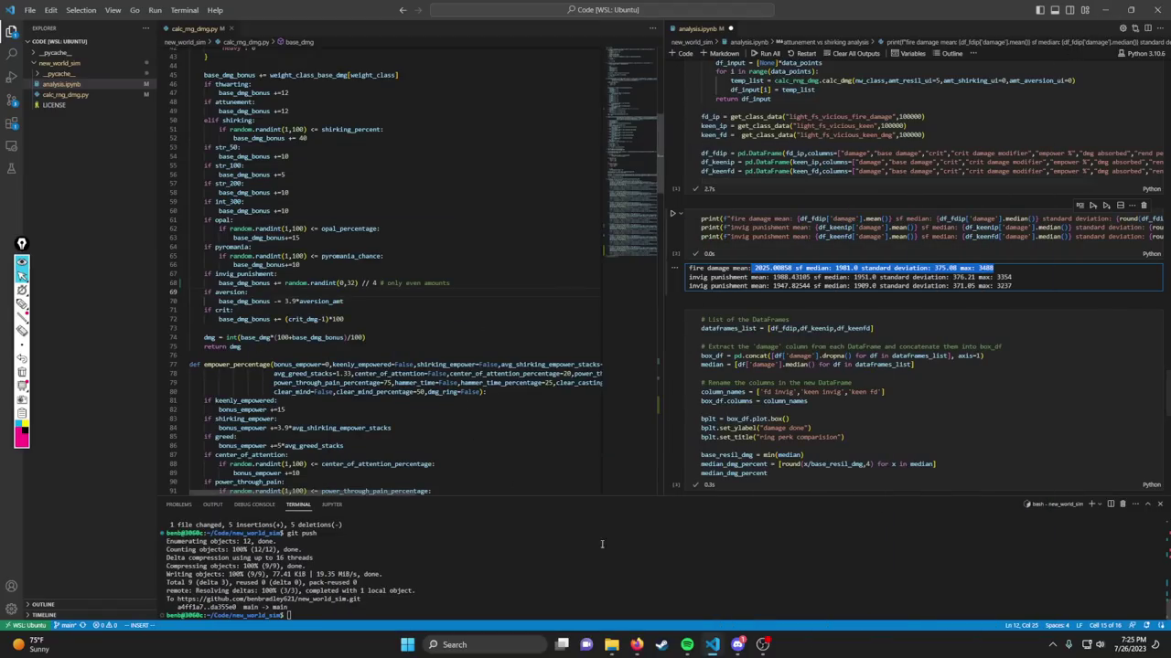
pyautogui.moveTo(366, 600); pyautogui.dragTo(210, 549)
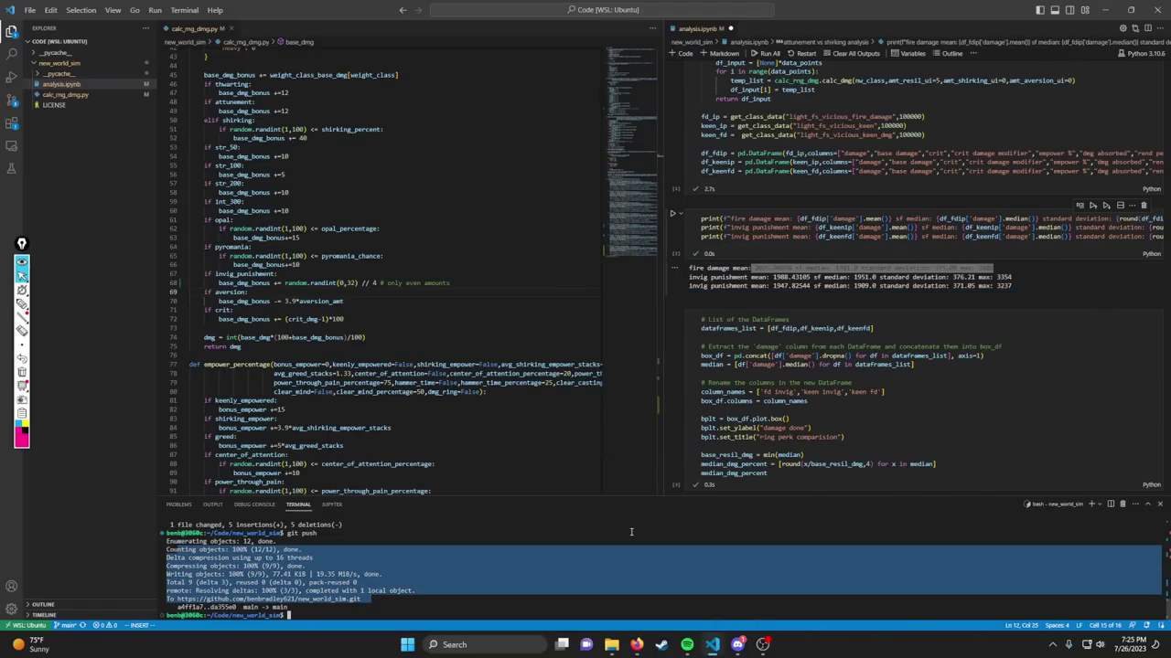
pyautogui.scroll(-5, 924, 347)
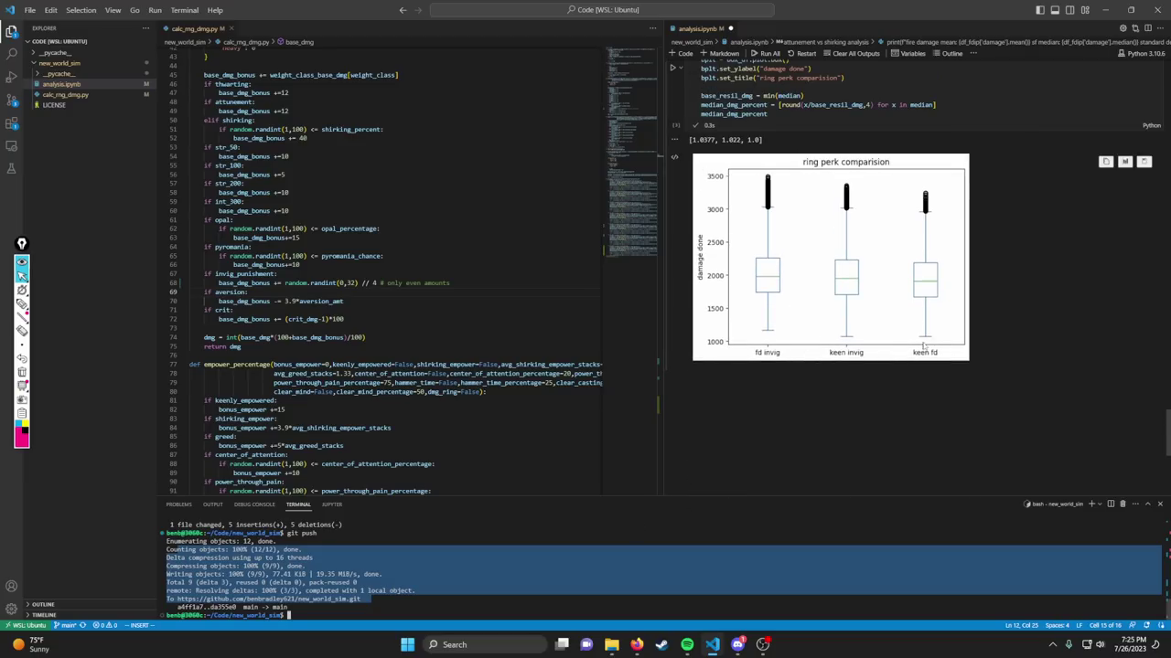